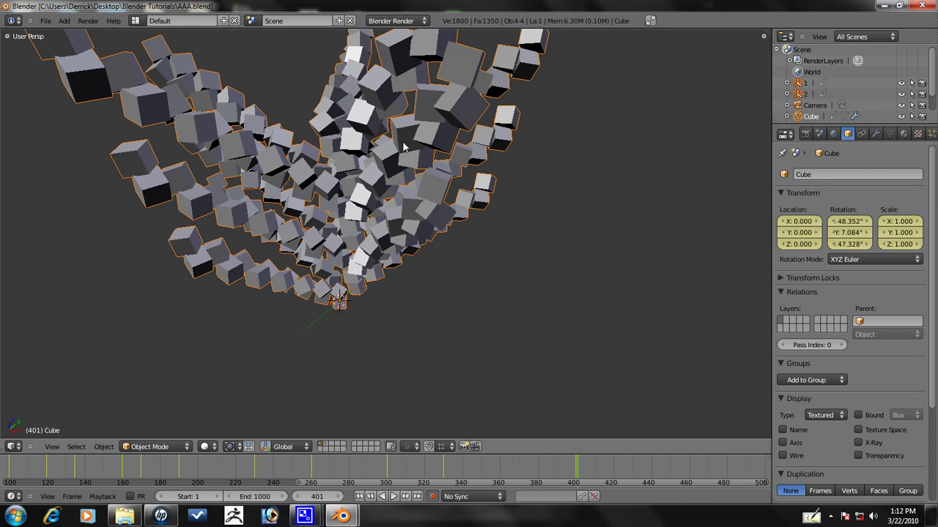
scroll(390, 160, down, 2)
scroll(391, 161, down, 3)
middle_drag(528, 235, 317, 312)
scroll(453, 240, up, 4)
scroll(419, 245, down, 3)
scroll(316, 311, up, 3)
scroll(316, 311, down, 1)
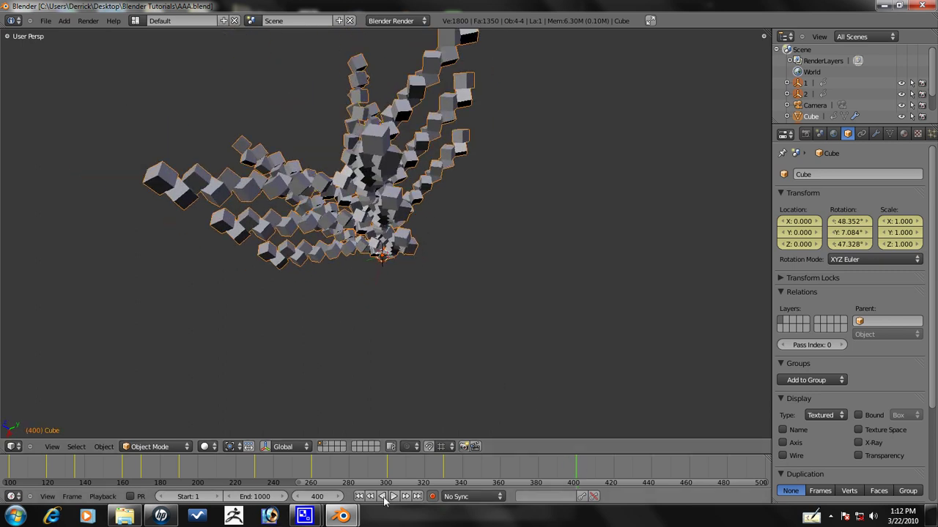
Return to the first frame and hide the two empties around the cube in front view.
click(359, 497)
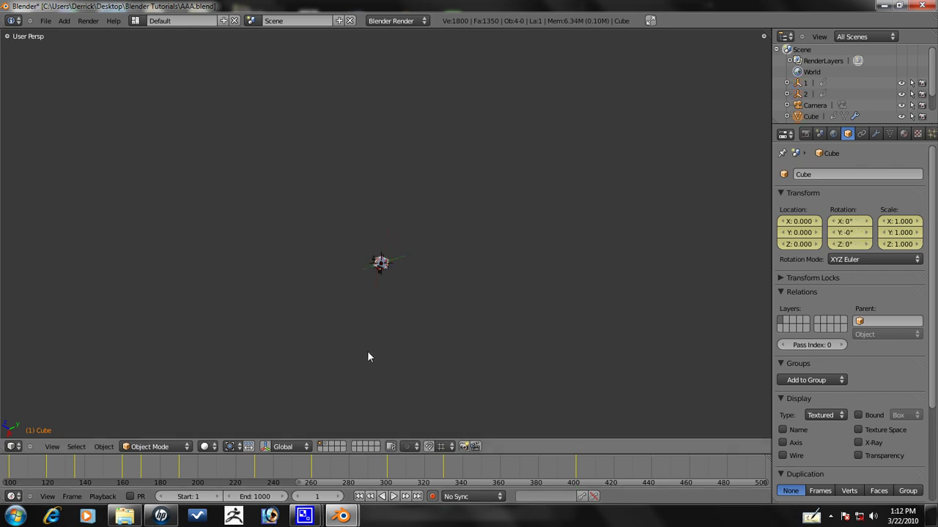
key(KP_1)
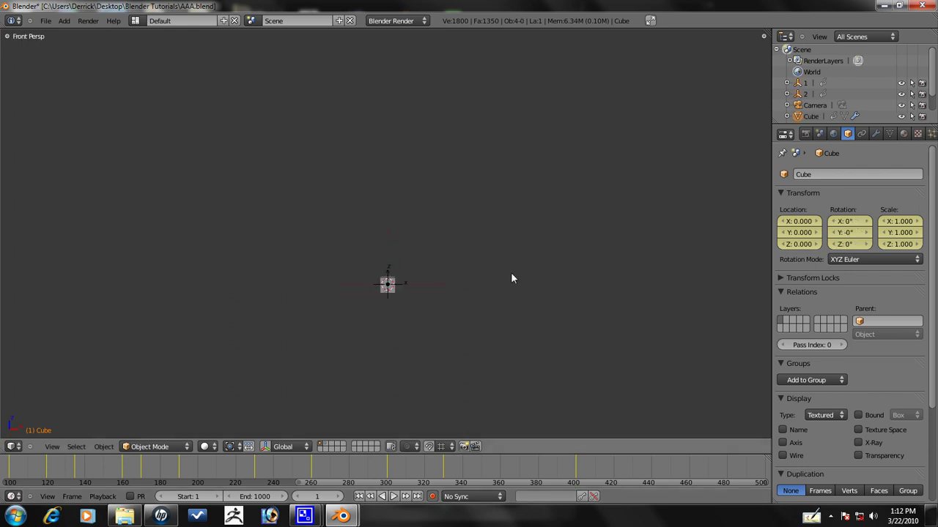
scroll(491, 296, up, 3)
shift+middle_drag(408, 266, 376, 277)
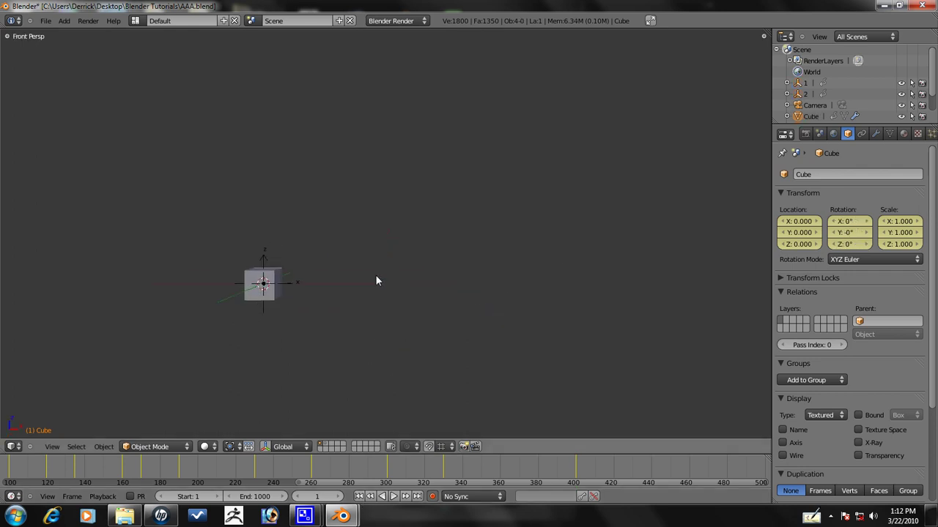
right_click(291, 284)
key(h)
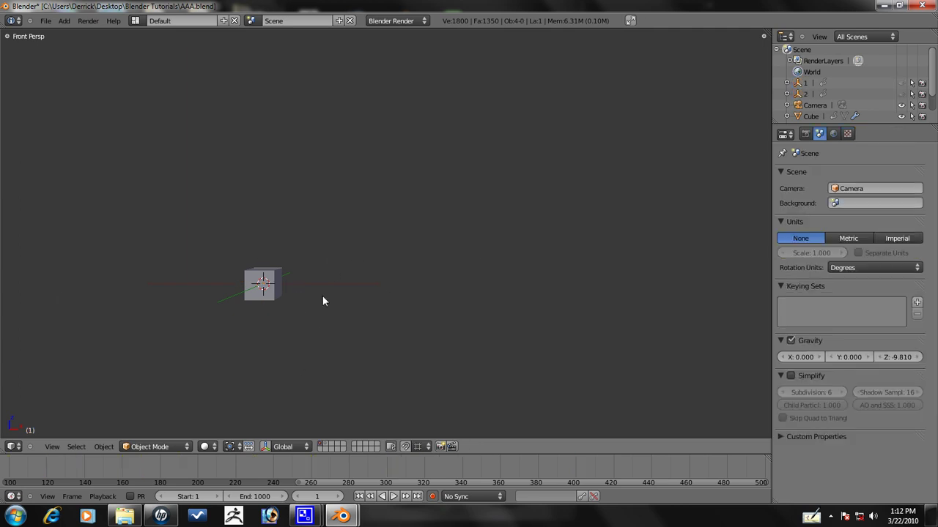
Play the animation from the first frame and examine the cube array's motion from several angles, stopping past frame 400.
scroll(369, 304, down, 5)
key(alt+a)
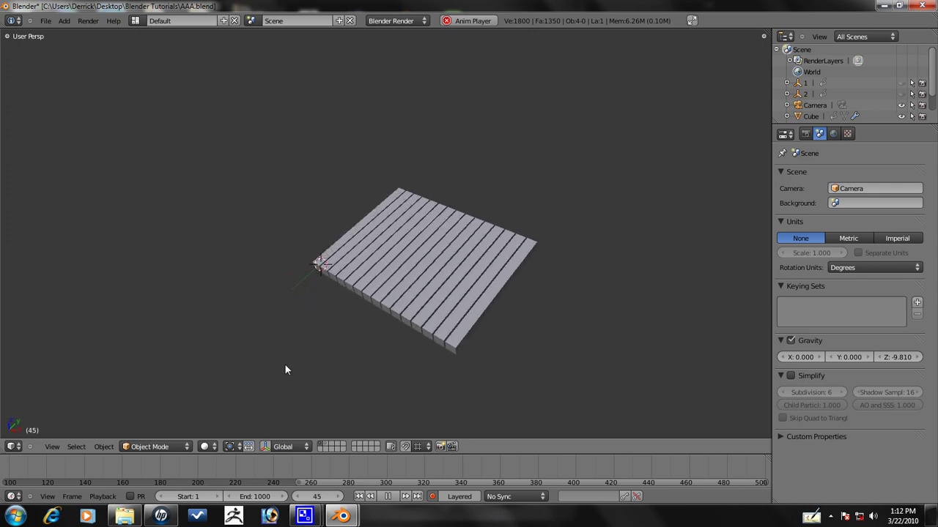
middle_drag(285, 362, 372, 299)
scroll(372, 298, down, 2)
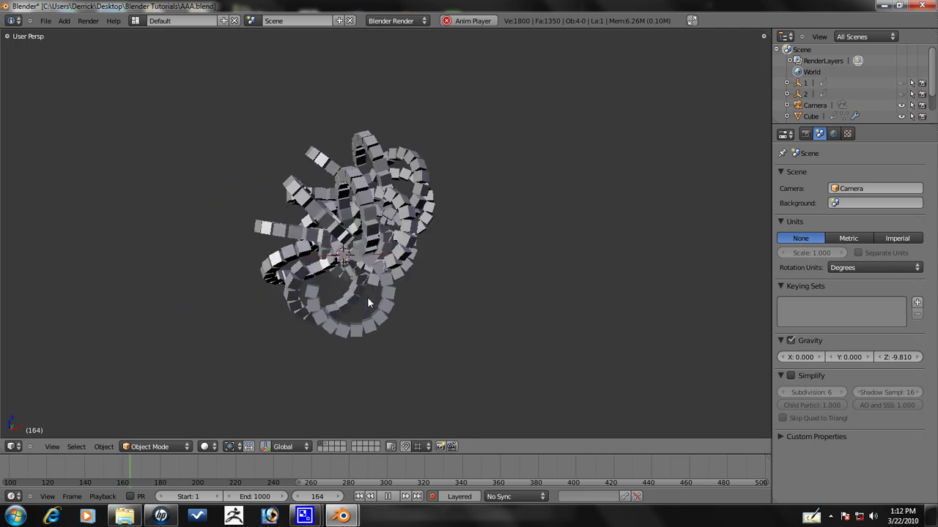
middle_drag(367, 297, 272, 310)
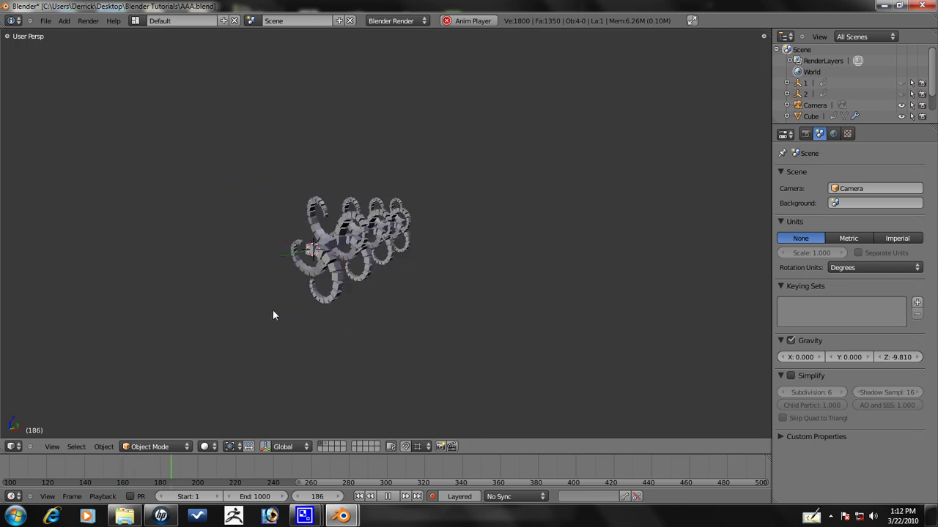
scroll(470, 262, up, 1)
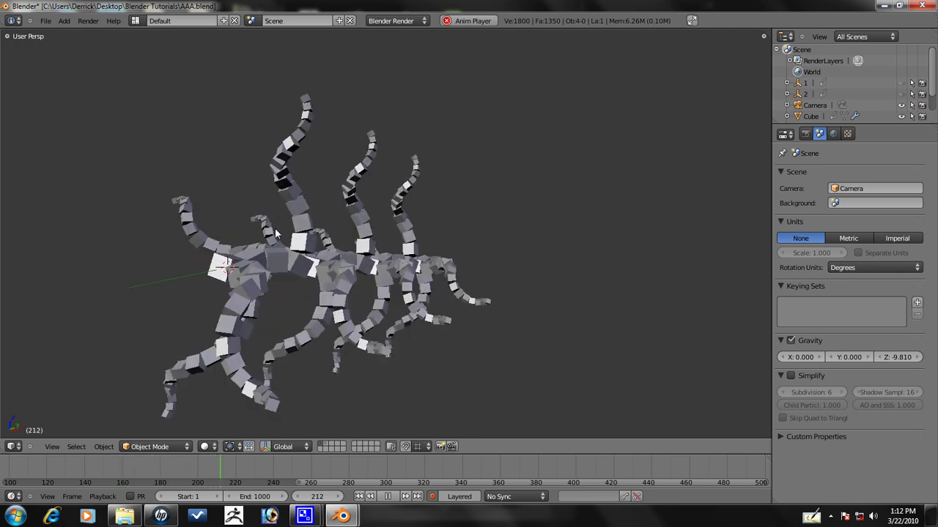
scroll(272, 249, down, 1)
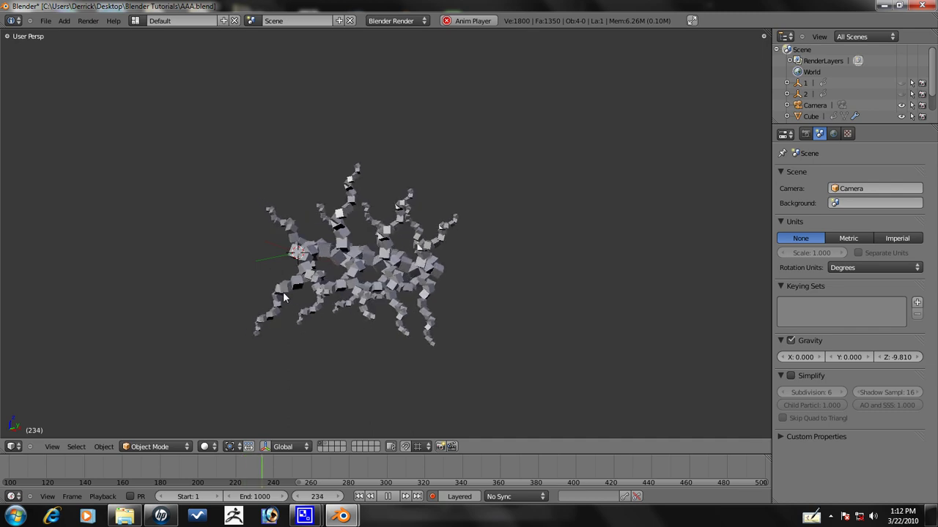
middle_drag(592, 258, 282, 368)
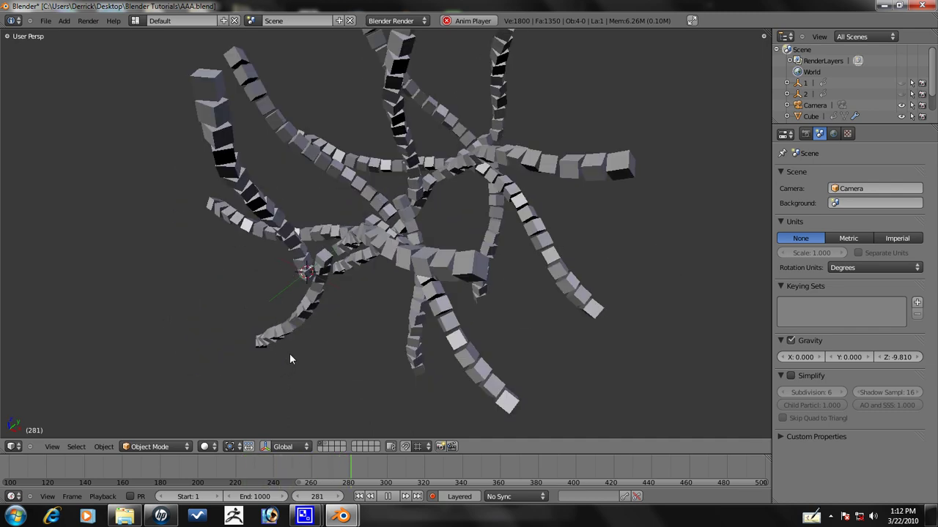
scroll(351, 151, up, 1)
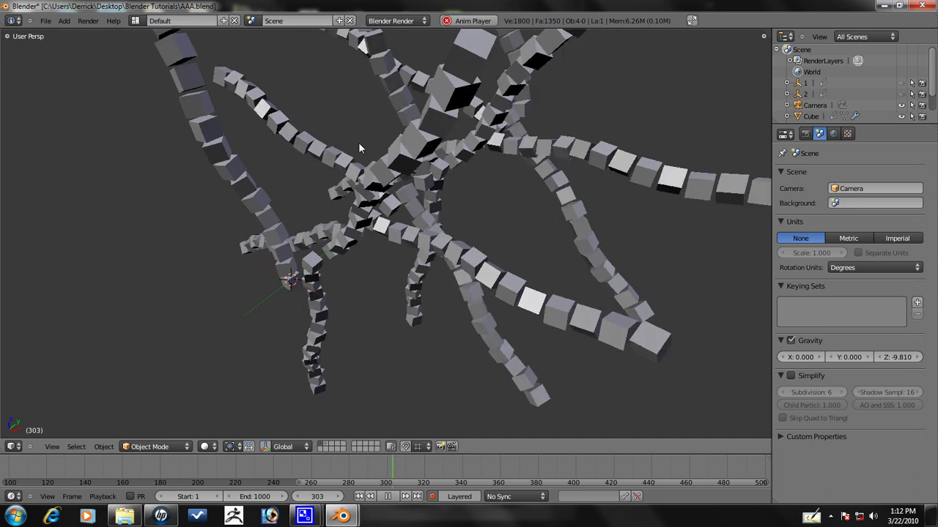
shift+middle_drag(350, 203, 346, 228)
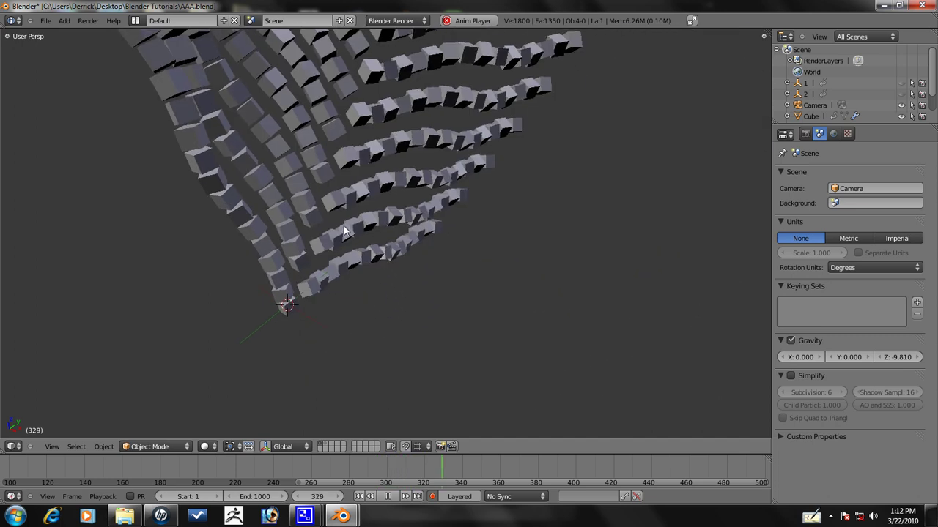
scroll(345, 229, down, 2)
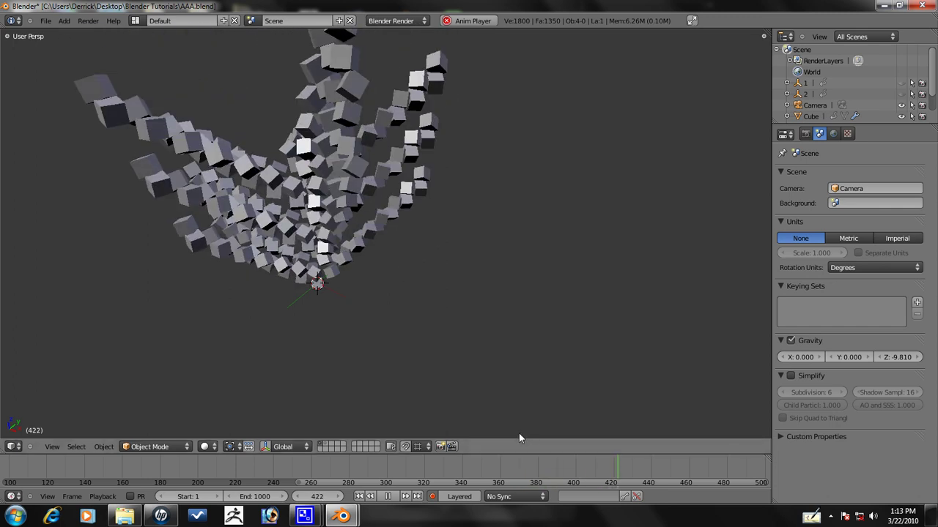
key(Escape)
Unhide the empties, select all objects and move the current frame to 430.
click(576, 471)
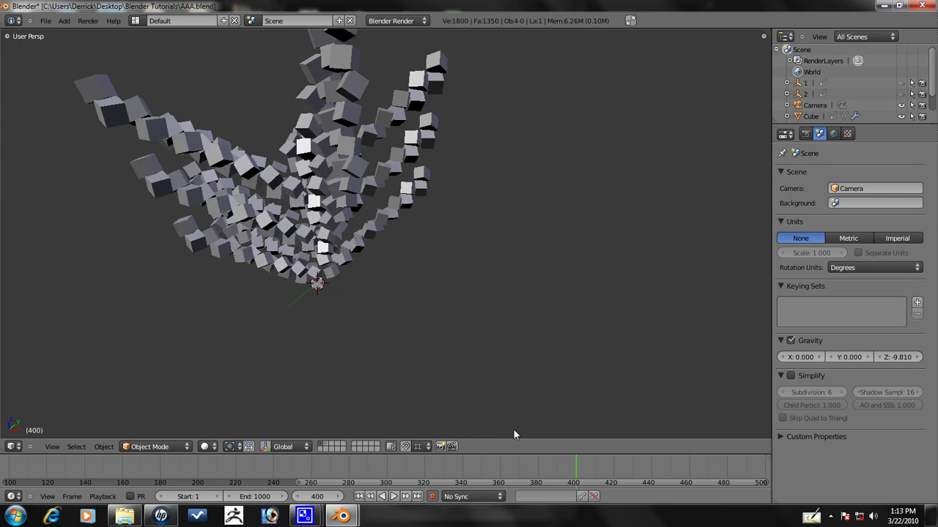
key(a)
key(a)
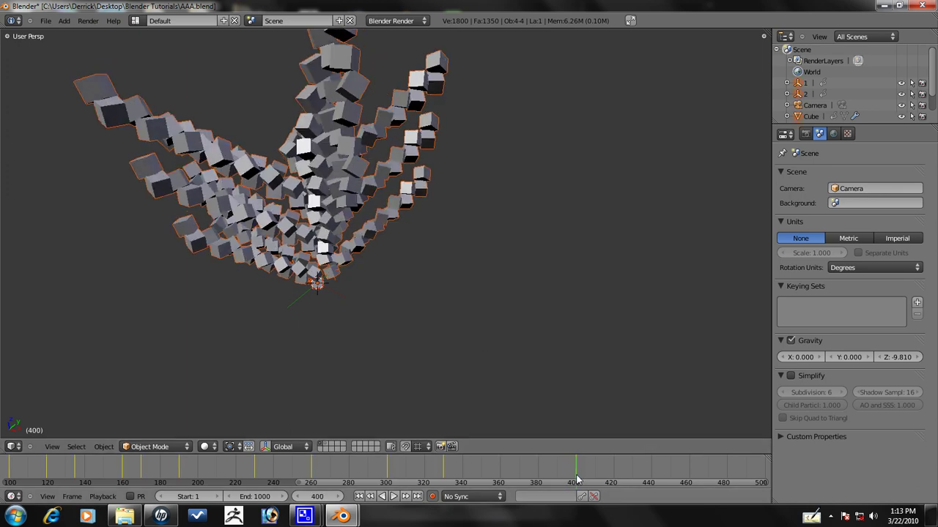
mouse_move(439, 294)
middle_down()
mouse_move(424, 339)
mouse_move(512, 351)
middle_up()
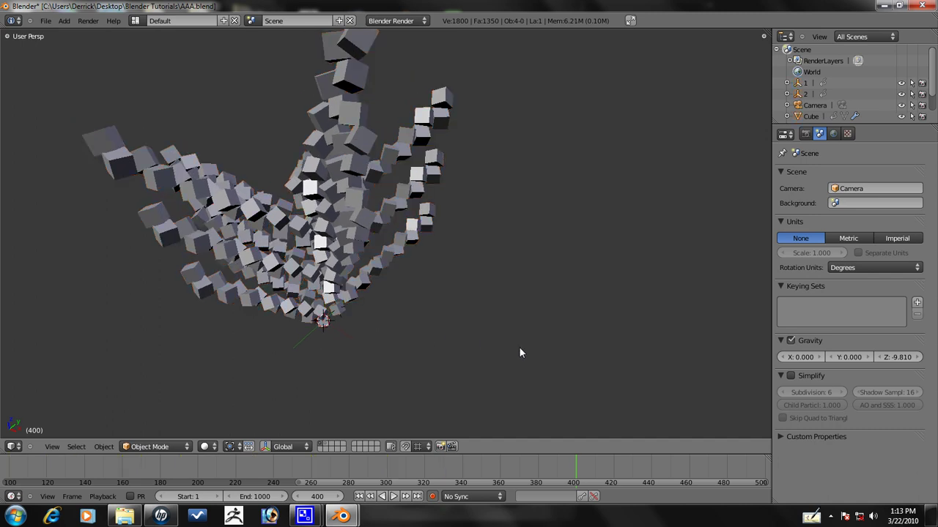
key(a)
key(alt+a)
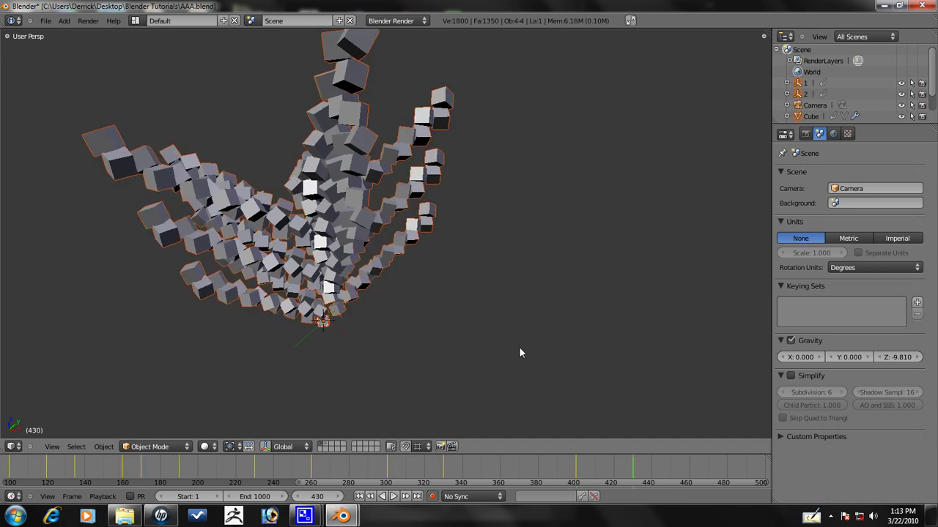
Rotate the empty named 2 freehand at frame 430 to reshape the cube array.
click(804, 94)
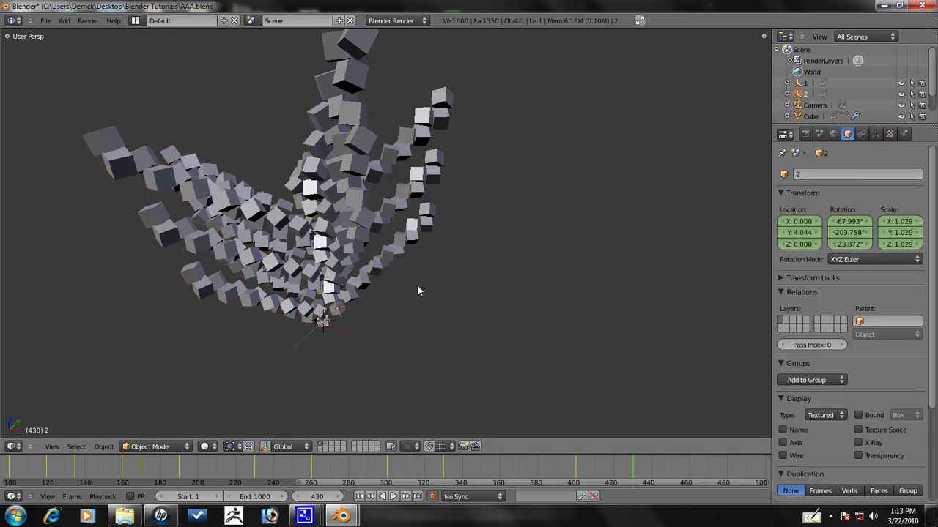
scroll(421, 286, up, 1)
key(KP_1)
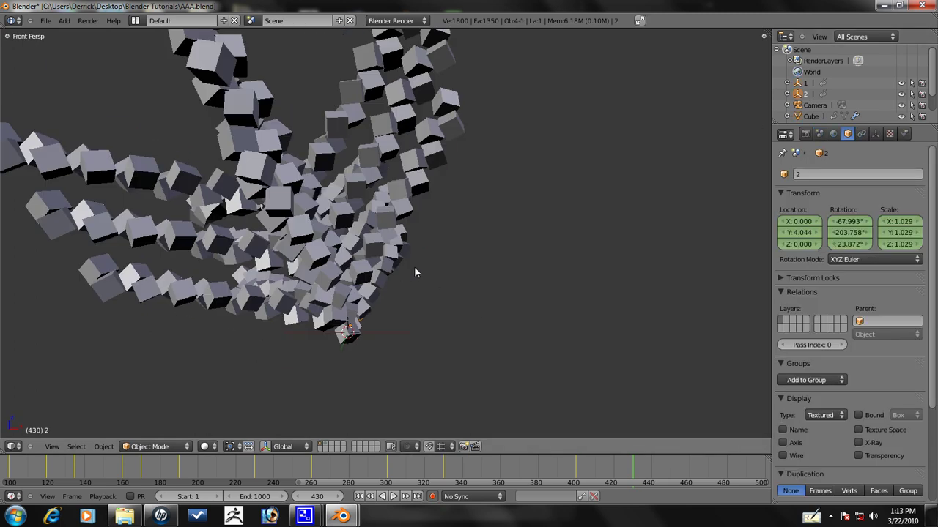
key(2)
key(1)
key(r)
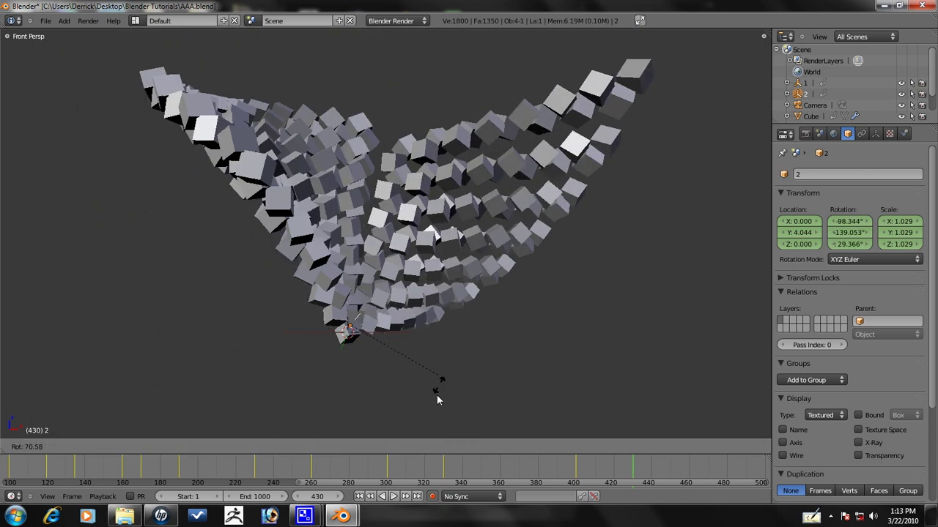
right_click(403, 377)
middle_drag(535, 220, 377, 202)
key(r)
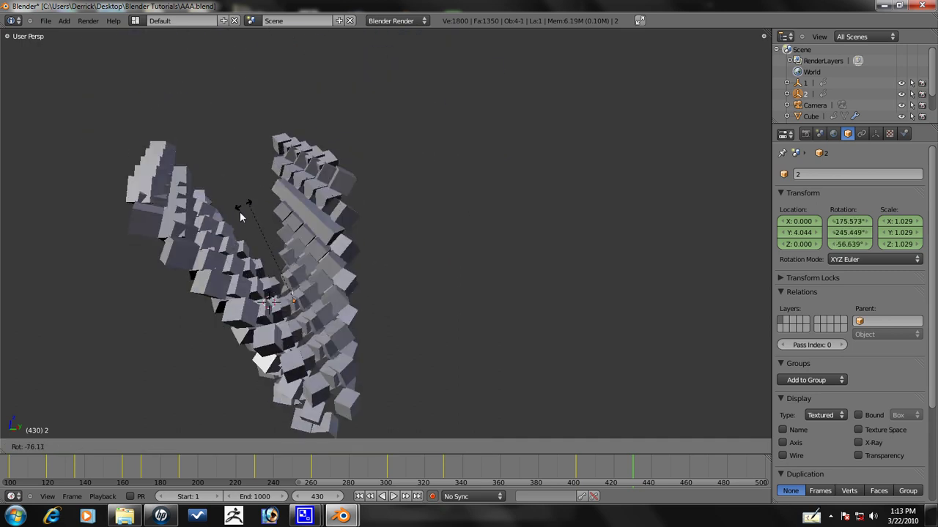
click(228, 253)
Select the empty named 1 and rotate it freehand to further bend the array.
middle_drag(247, 256, 641, 207)
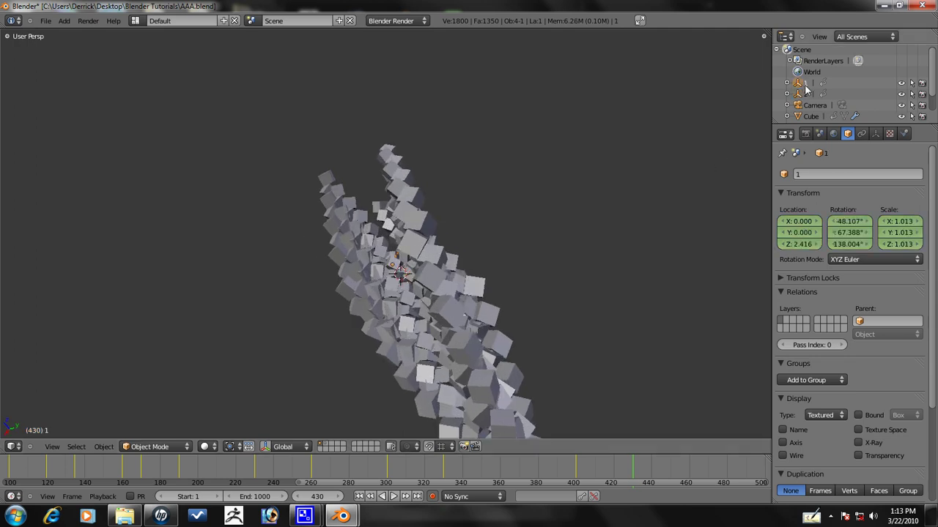
middle_drag(412, 249, 466, 197)
key(r)
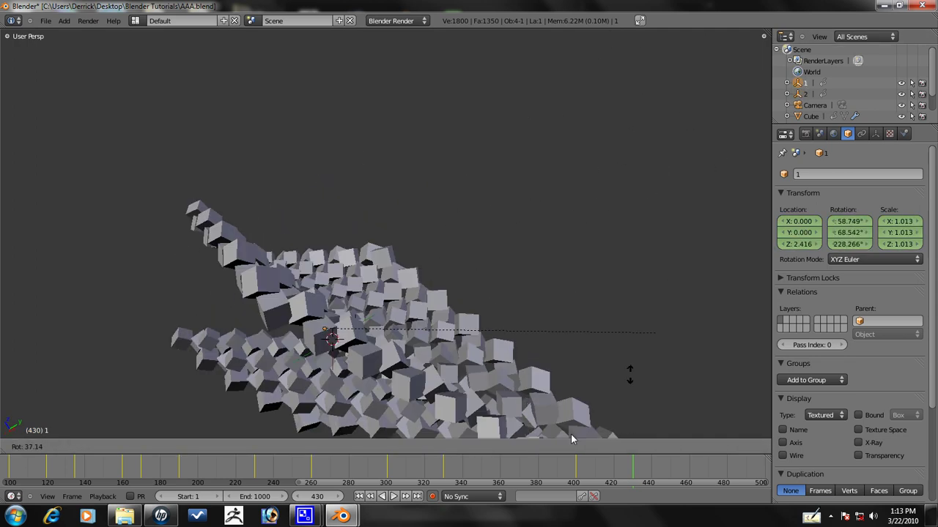
click(301, 150)
Rotate the cube itself freehand to about X 86°, Y 66° and Z 15°.
scroll(323, 172, down, 2)
middle_drag(410, 260, 571, 238)
scroll(121, 293, up, 1)
right_click(387, 223)
key(r)
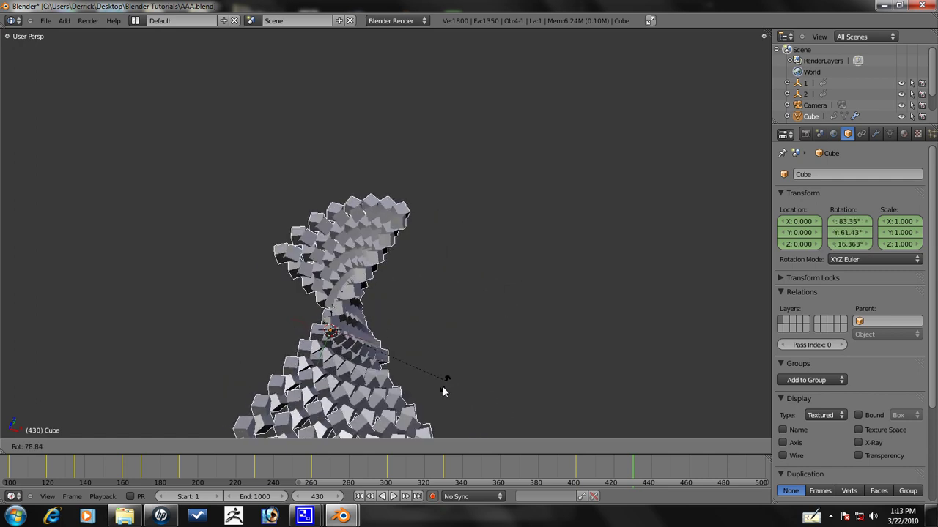
click(463, 228)
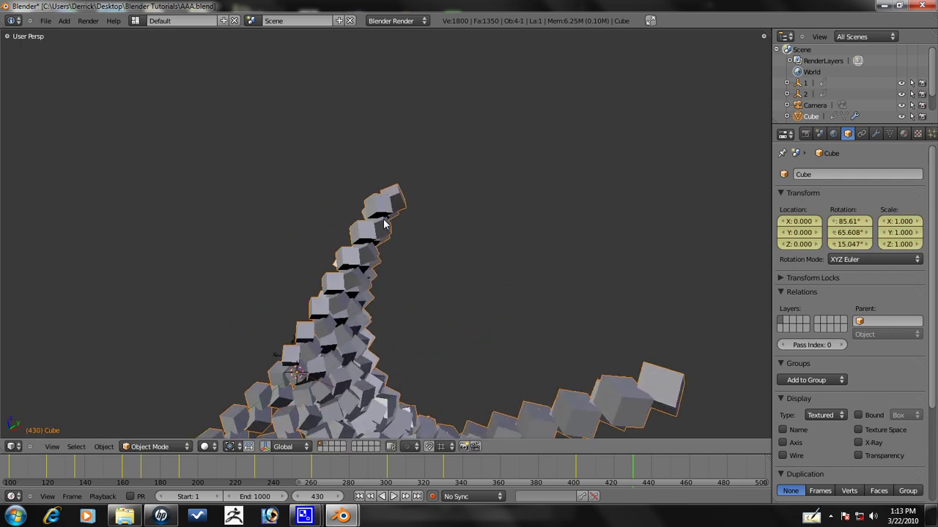
Insert a LocRotScale keyframe for all objects at frame 430.
middle_drag(384, 224, 394, 250)
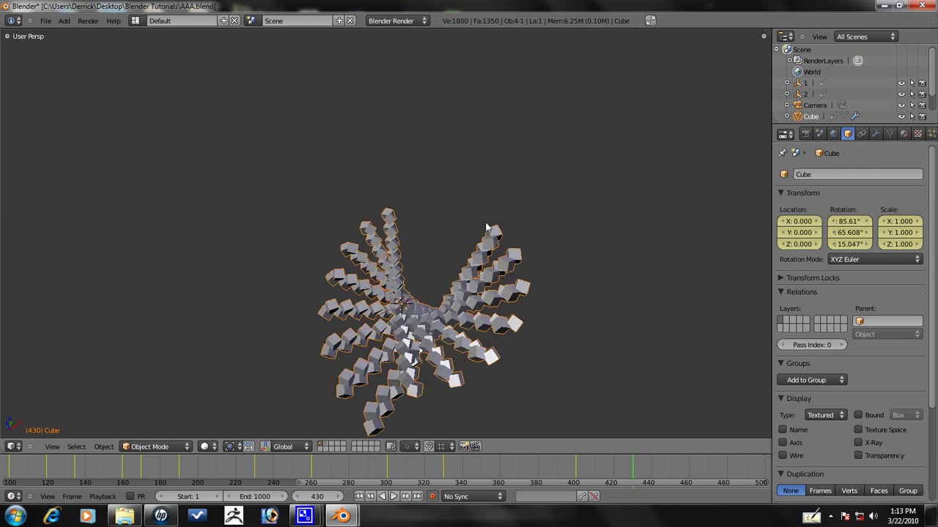
mouse_move(487, 228)
middle_down()
mouse_move(488, 210)
mouse_move(471, 218)
middle_up()
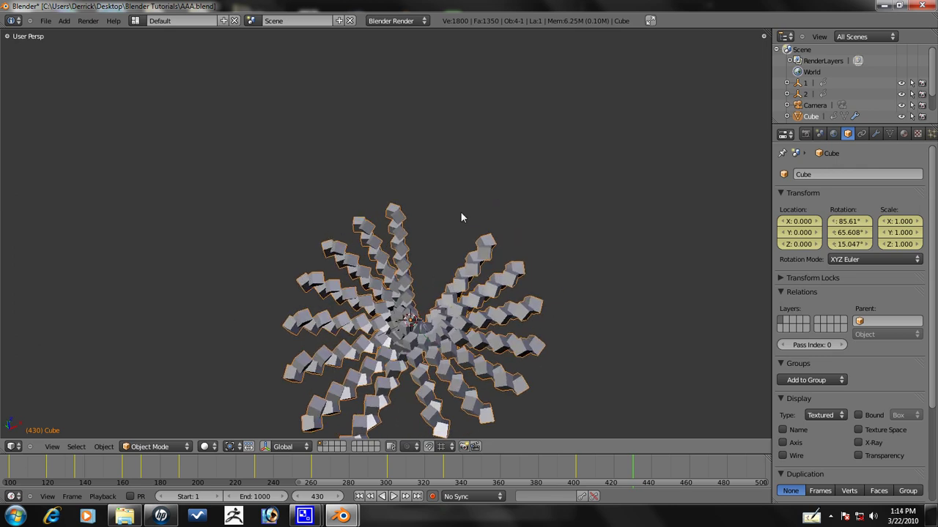
key(KP_1)
key(KP_3)
key(KP_7)
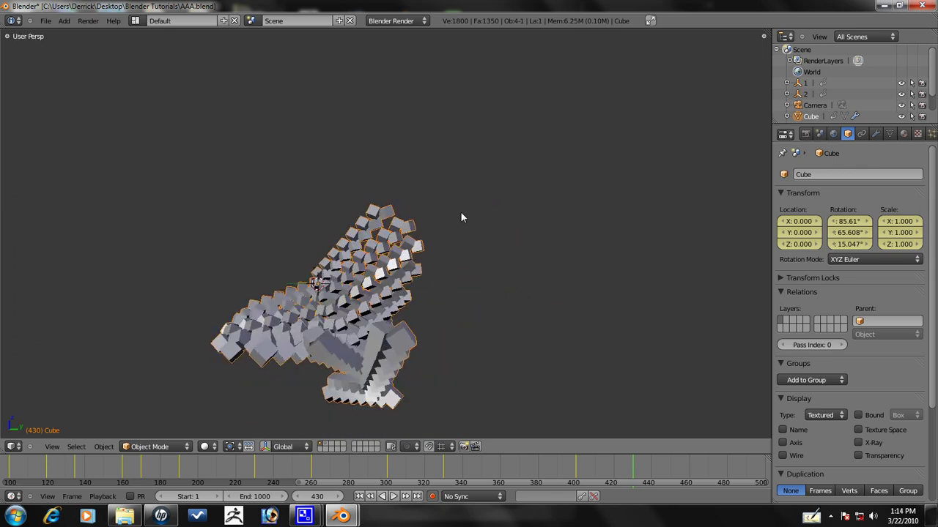
middle_drag(461, 213, 430, 301)
scroll(377, 297, down, 3)
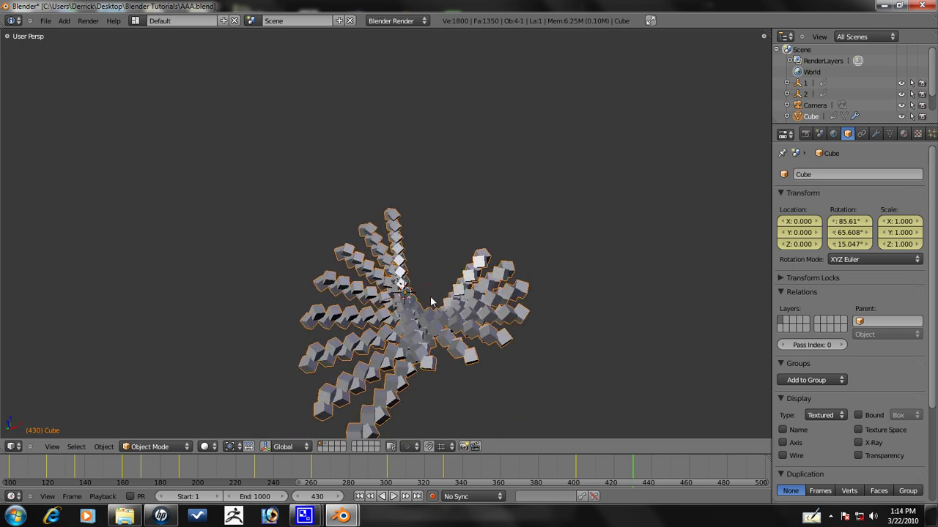
key(a)
key(i)
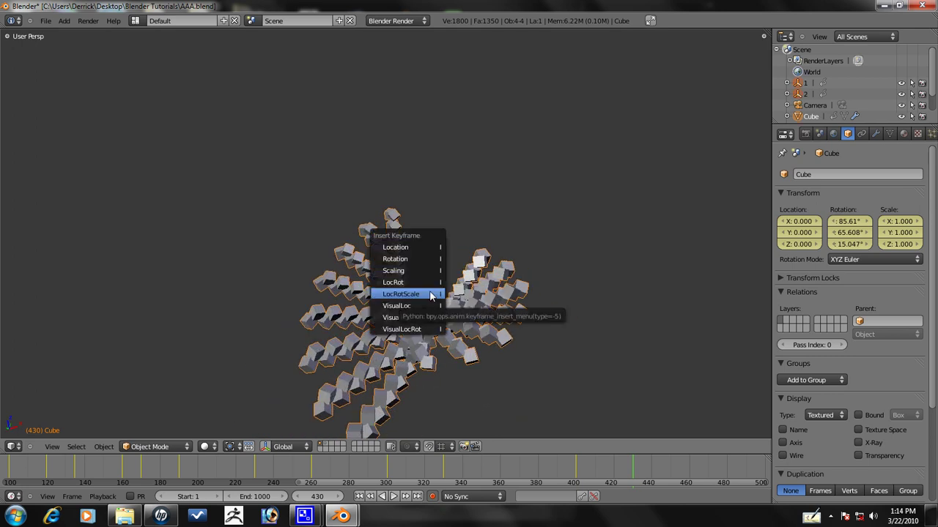
click(430, 295)
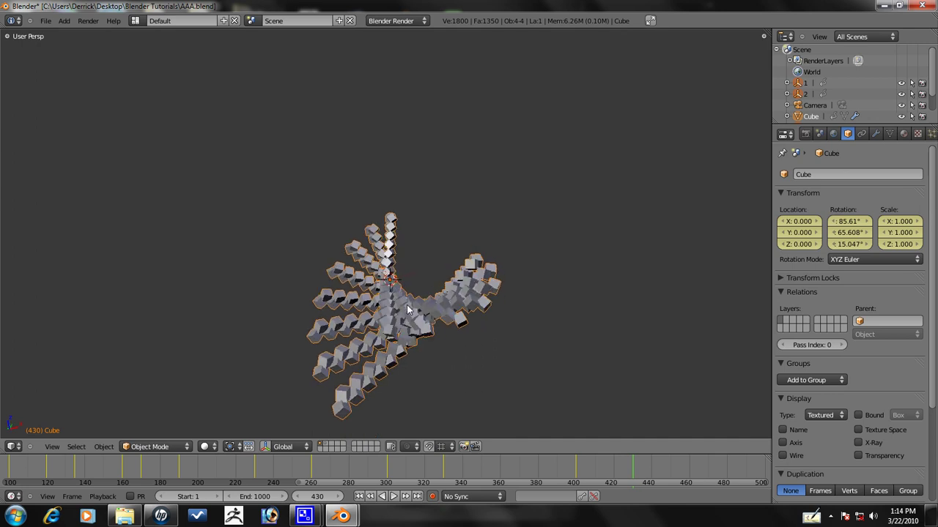
mouse_move(304, 516)
click(258, 478)
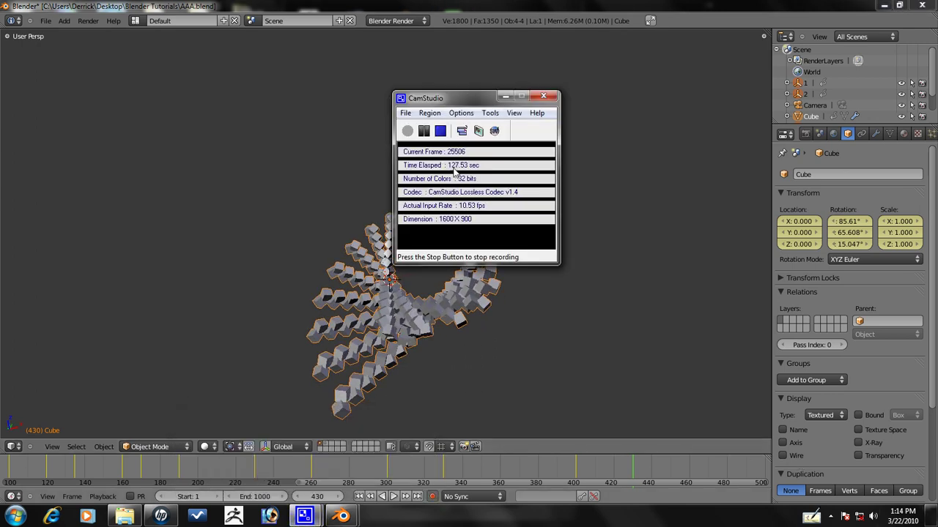
click(457, 6)
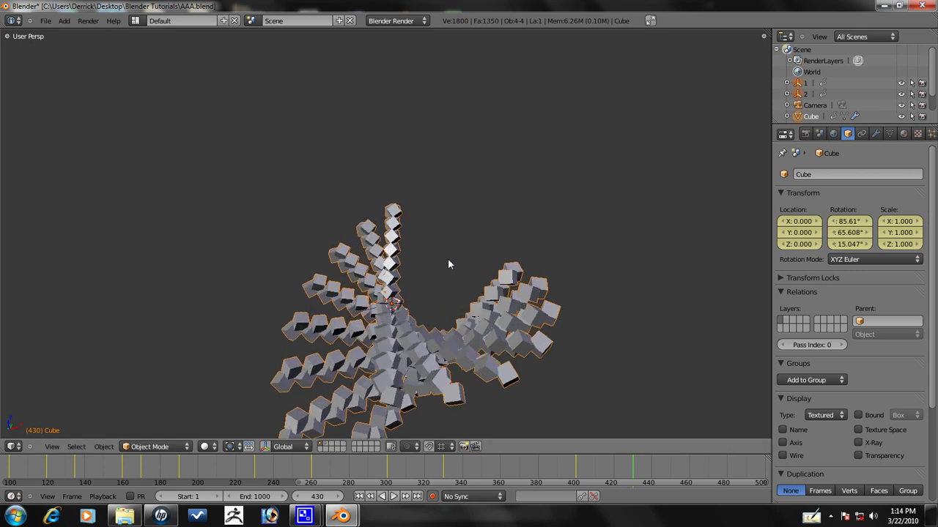
middle_drag(438, 301, 541, 277)
scroll(541, 277, up, 4)
scroll(542, 277, down, 6)
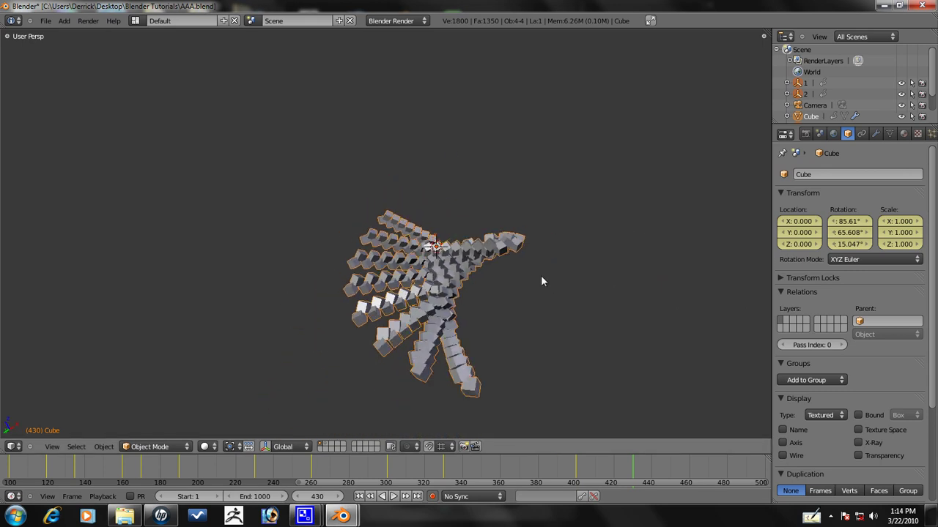
Go to frame 470 and rotate the empty named 2 freehand to reshape the cube array.
drag(580, 475, 632, 479)
middle_drag(587, 320, 508, 284)
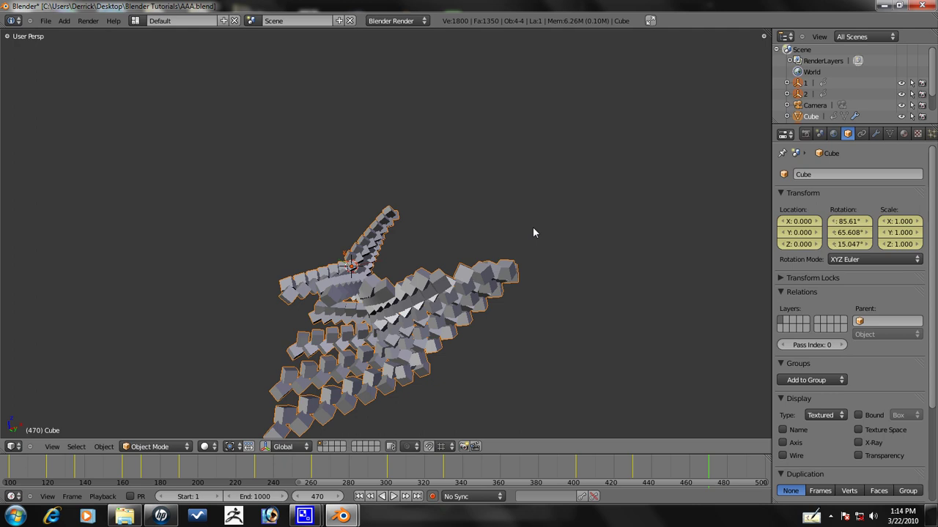
middle_drag(517, 241, 467, 261)
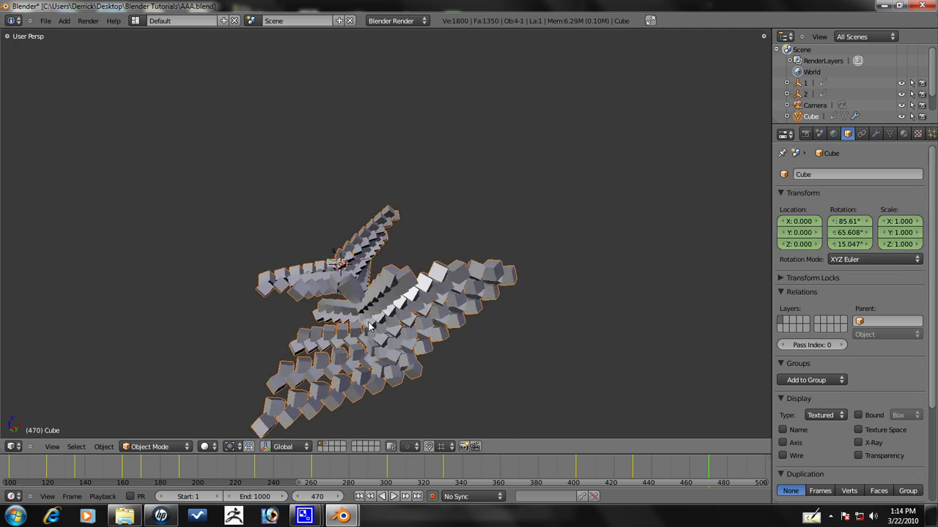
middle_drag(370, 327, 400, 211)
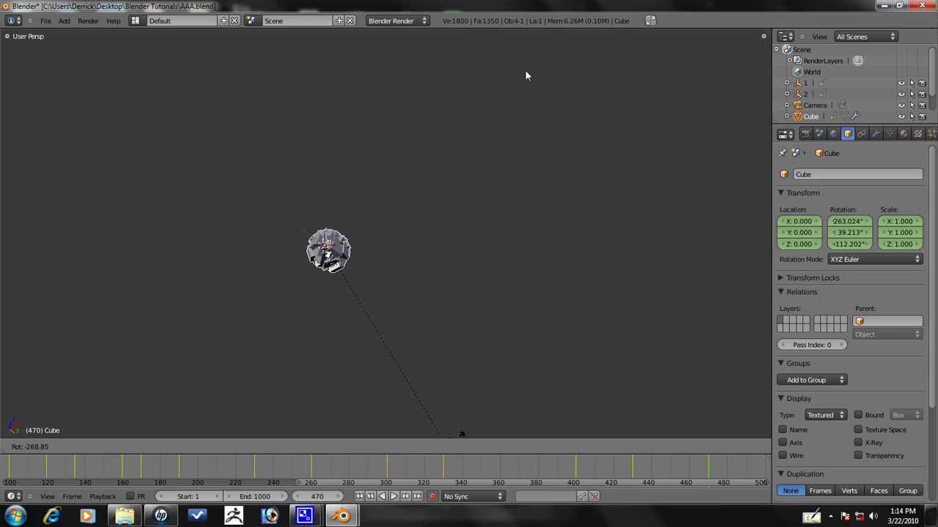
click(384, 115)
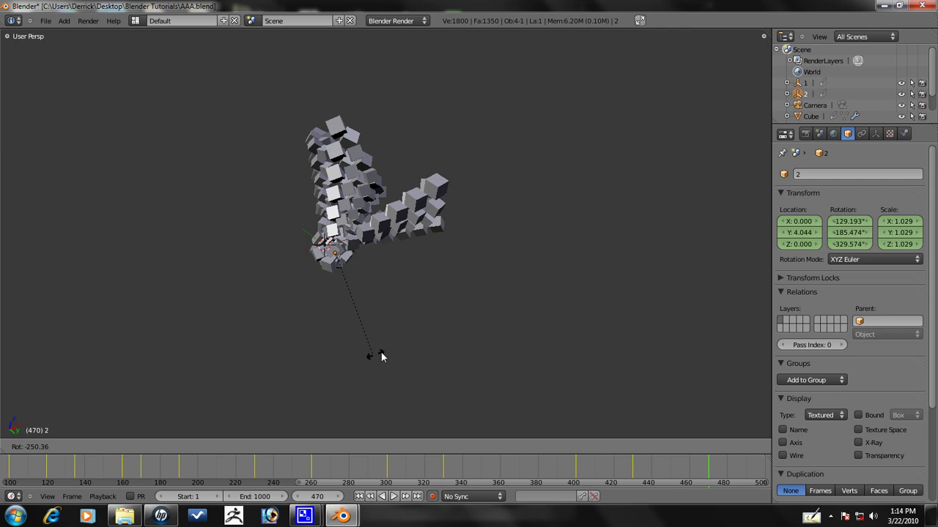
click(294, 330)
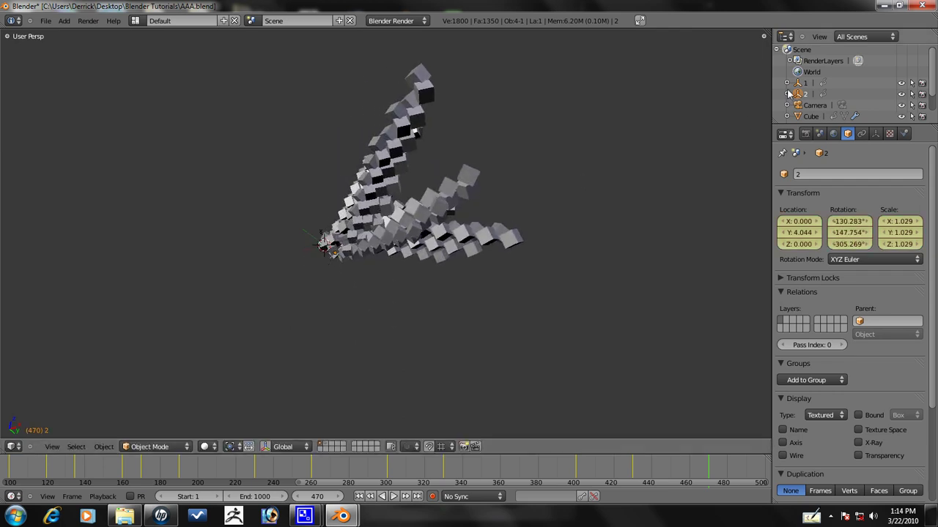
Select the empty named 1 and rotate it freehand to about X 34°, Y 37° and Z 76°.
key(r)
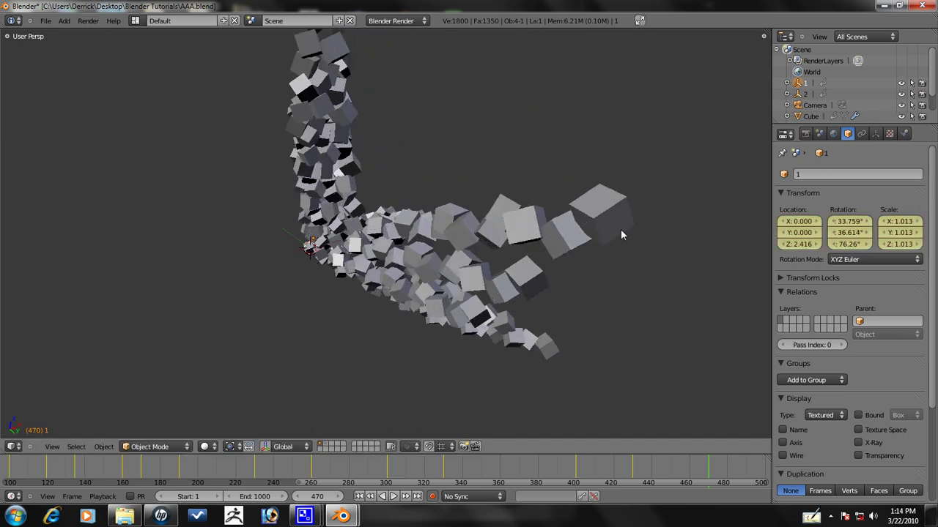
middle_drag(621, 229, 452, 230)
scroll(452, 233, down, 4)
scroll(367, 182, up, 2)
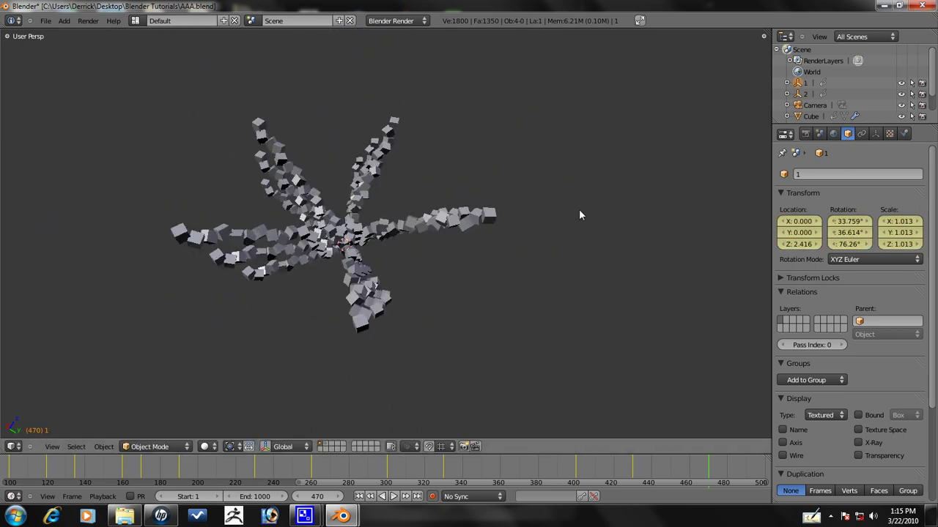
Select all objects and keyframe their pose at frame 470.
key(a)
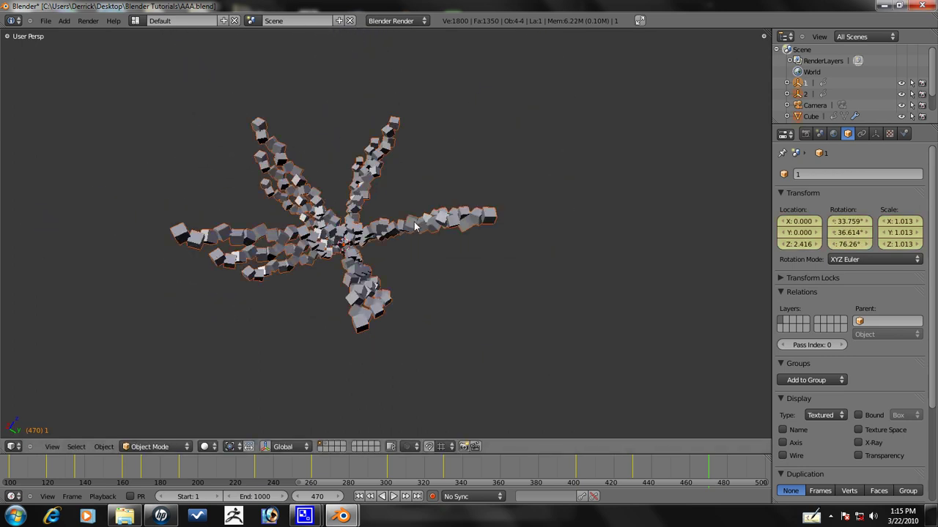
key(s)
right_click(458, 232)
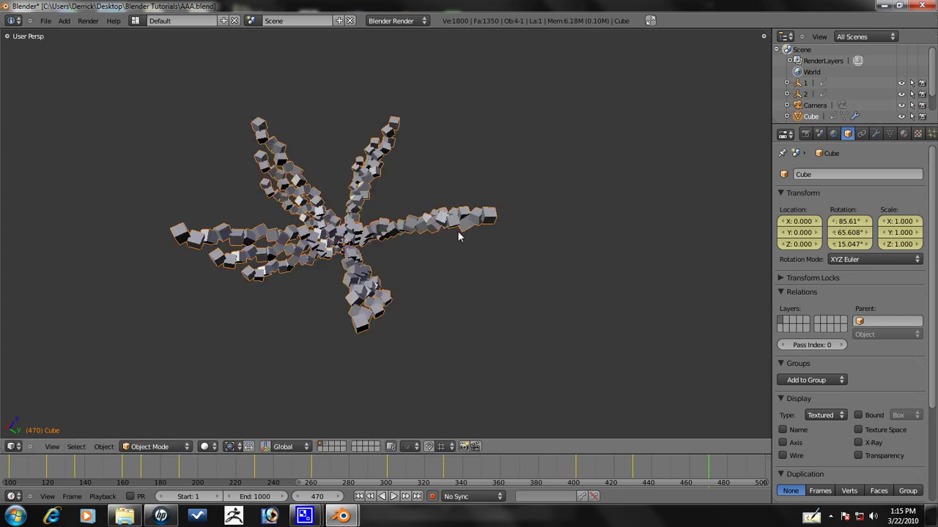
key(r)
click(452, 227)
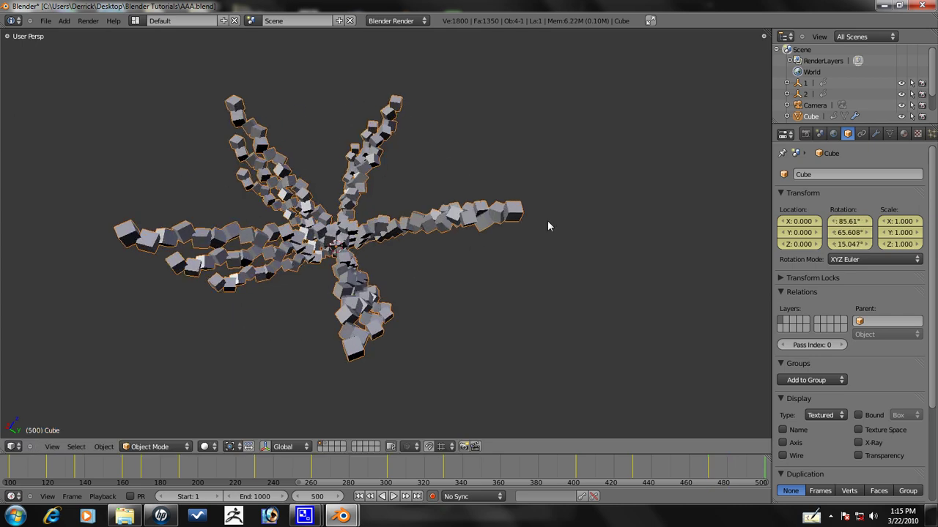
key(r)
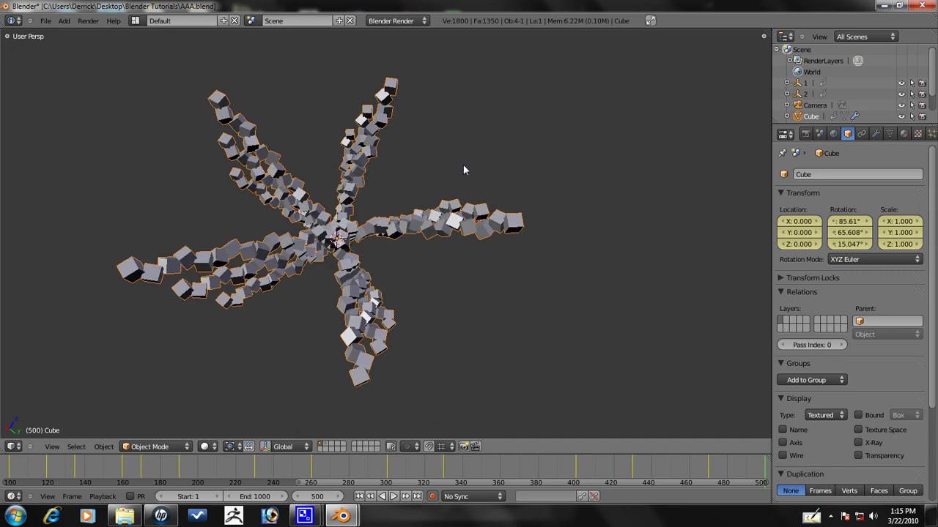
key(z)
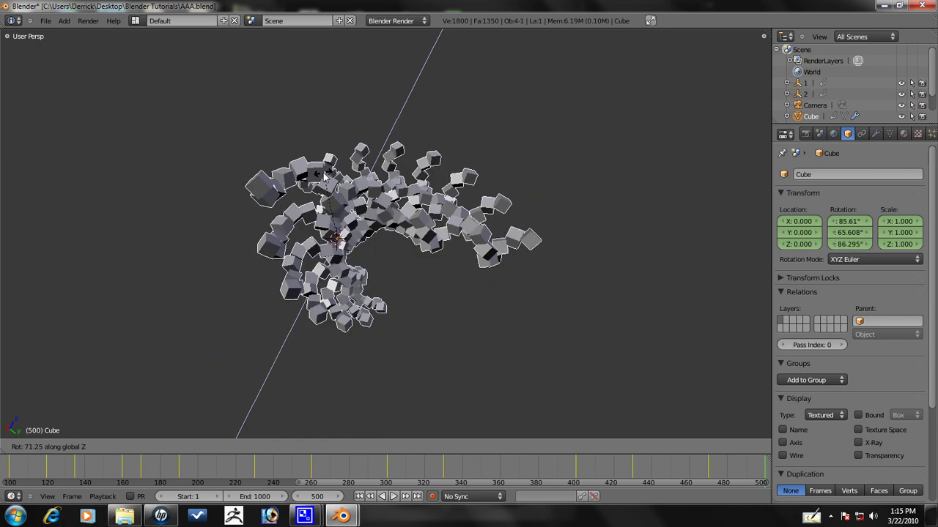
right_click(348, 174)
middle_drag(348, 174, 382, 230)
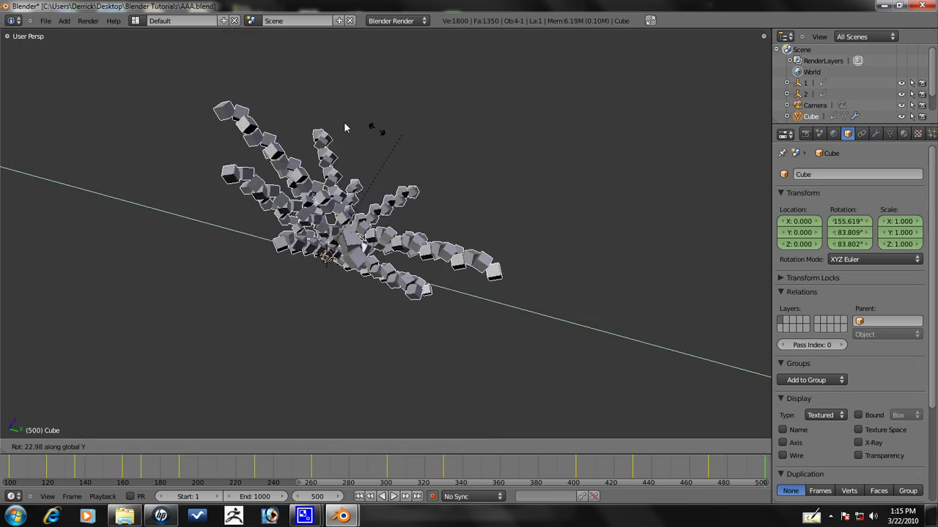
key(x)
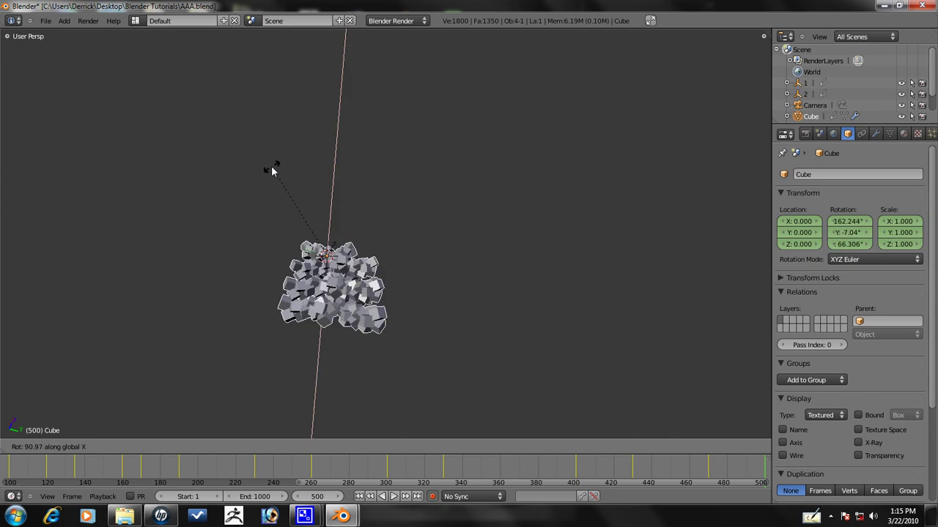
click(484, 169)
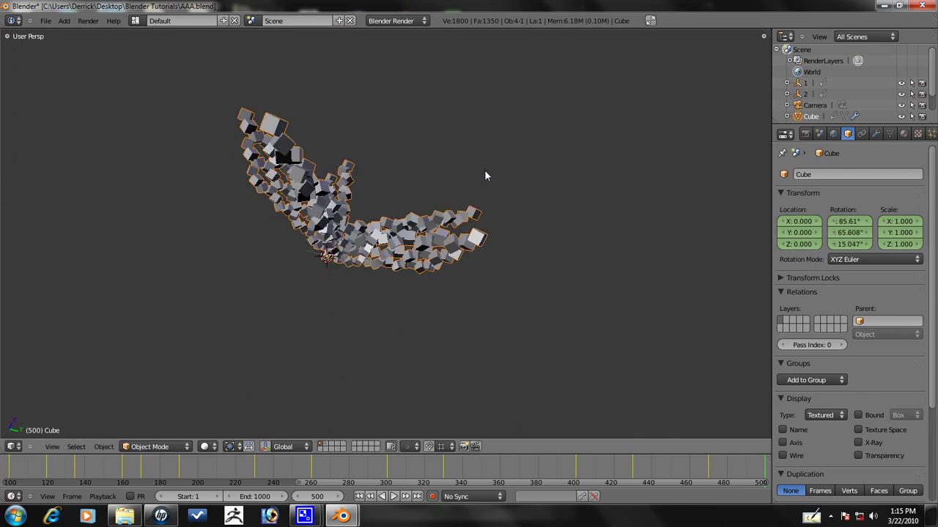
Rotate the cube about the global X axis to about X 155°, Y 10°, Z 66° and keyframe all objects at frame 500.
key(r)
key(x)
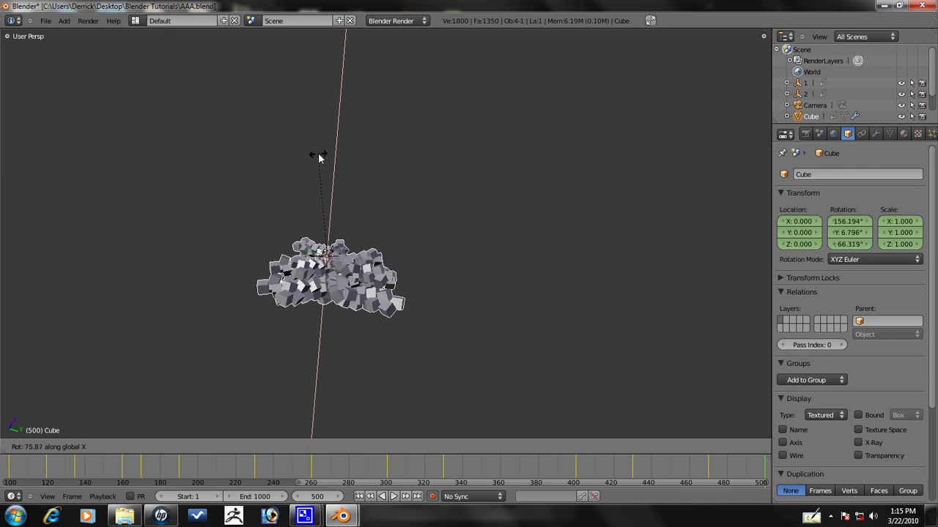
click(300, 189)
middle_drag(300, 188, 352, 184)
key(i)
click(345, 178)
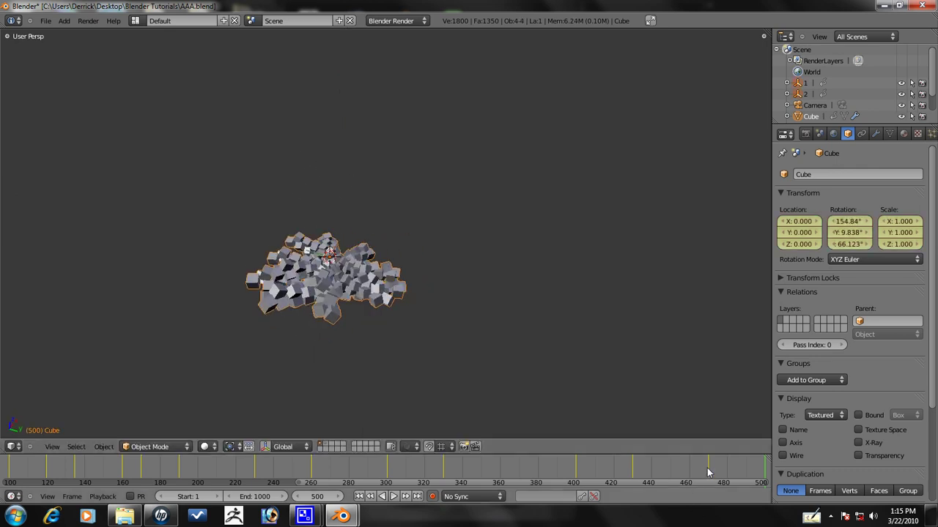
Move the empty named 1 freehand to about X 19.0, Y -3.4, Z 9.8 and keyframe all objects at frame 500.
drag(710, 469, 740, 469)
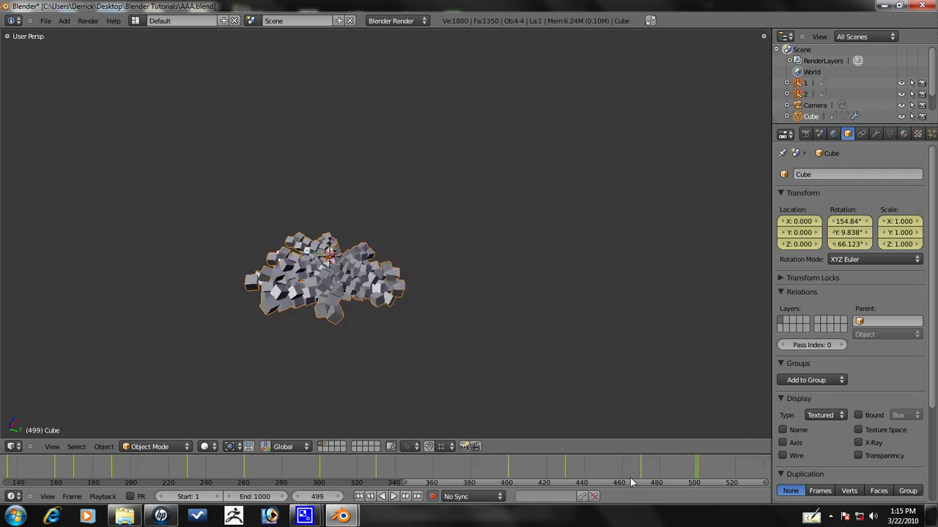
middle_drag(631, 479, 574, 474)
scroll(381, 362, up, 3)
middle_drag(398, 353, 374, 332)
scroll(373, 332, down, 2)
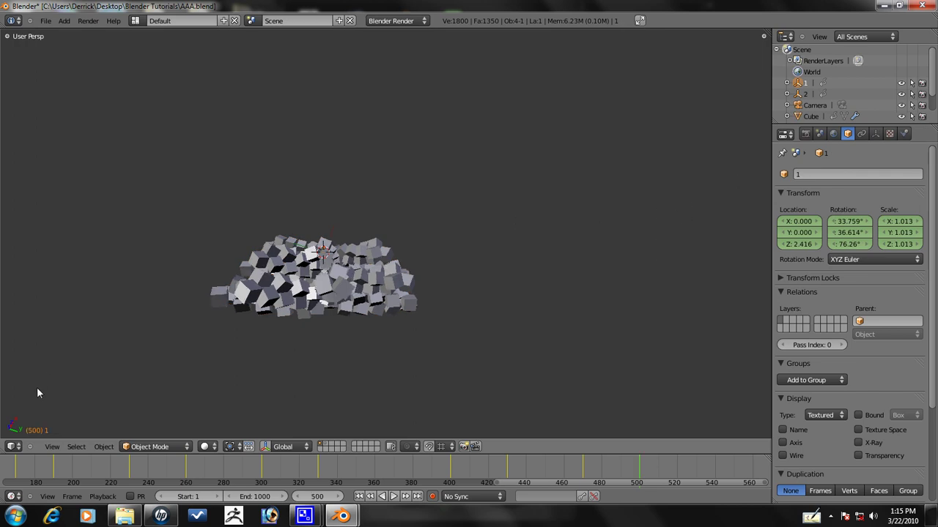
key(KP_1)
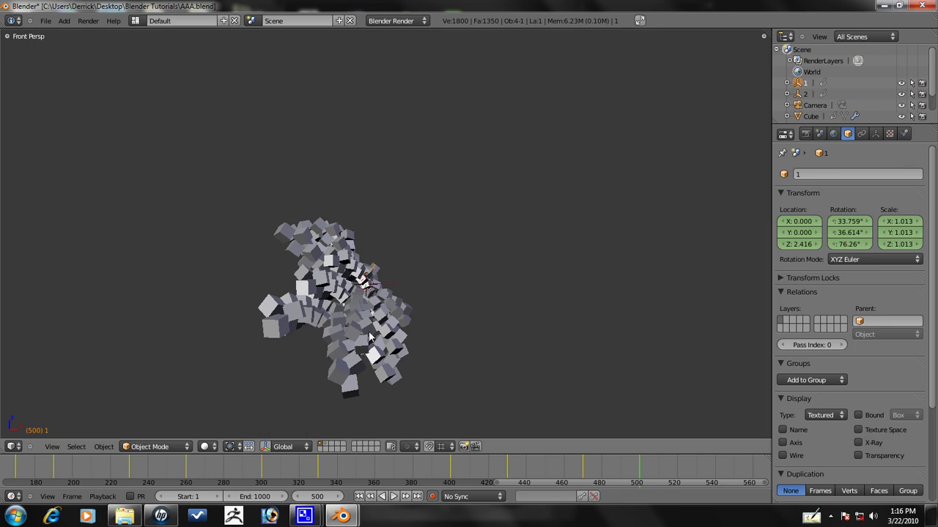
middle_drag(370, 337, 383, 311)
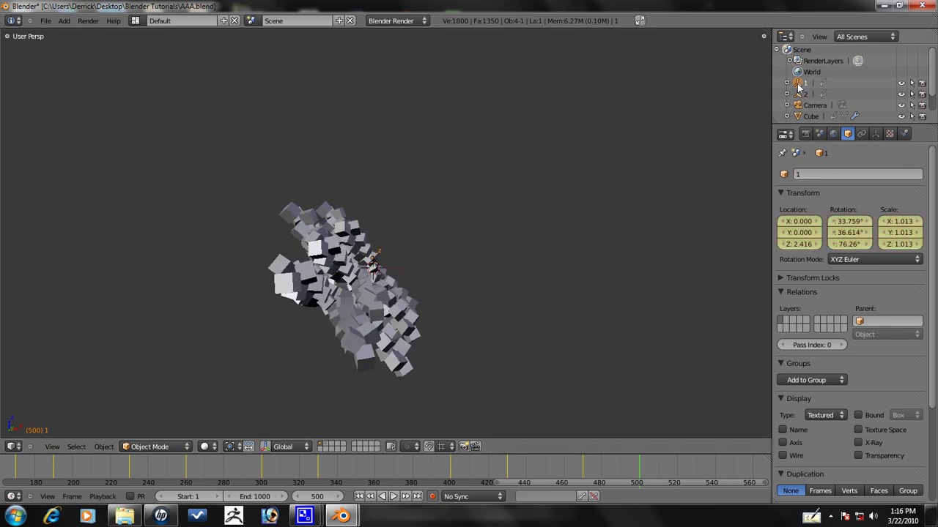
key(g)
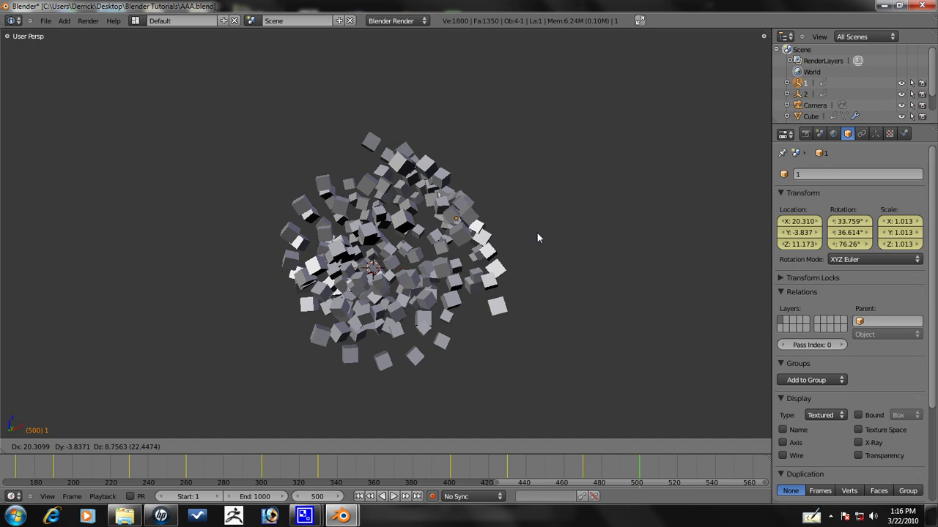
click(410, 238)
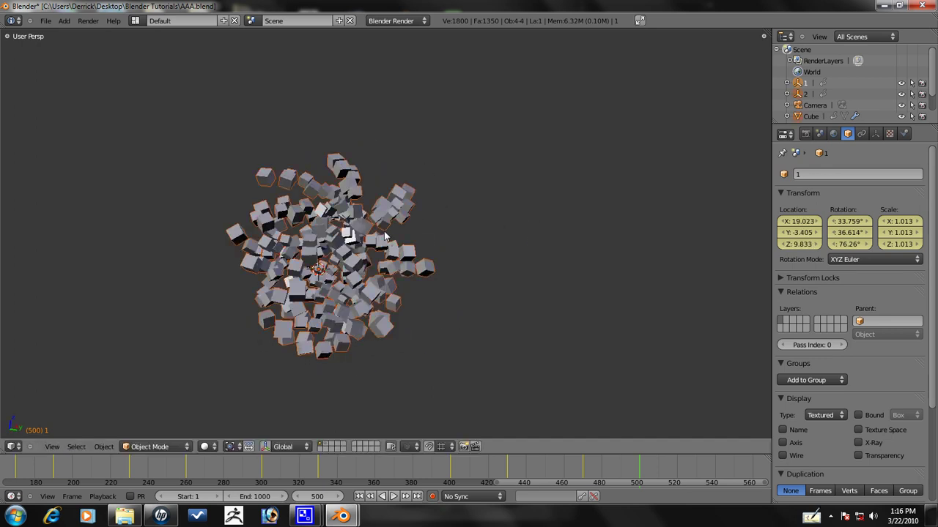
key(i)
click(386, 236)
middle_drag(345, 271, 402, 211)
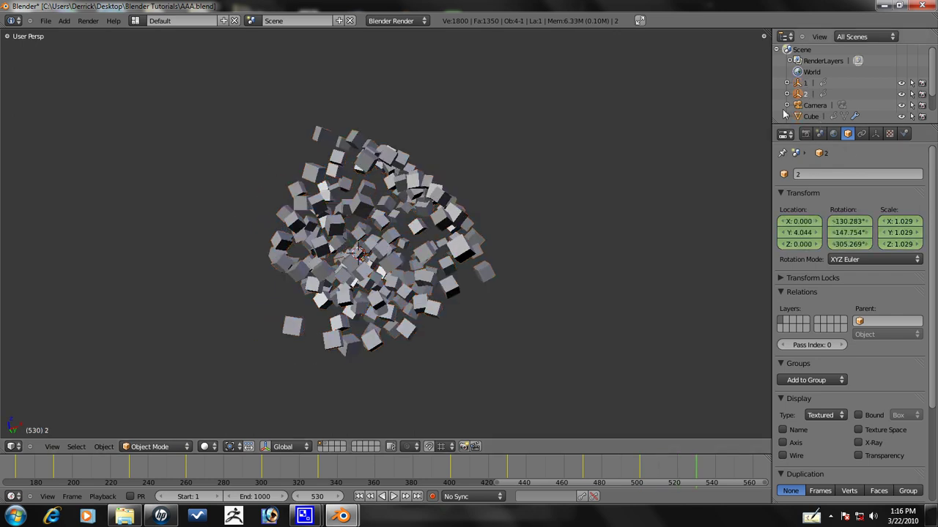
key(g)
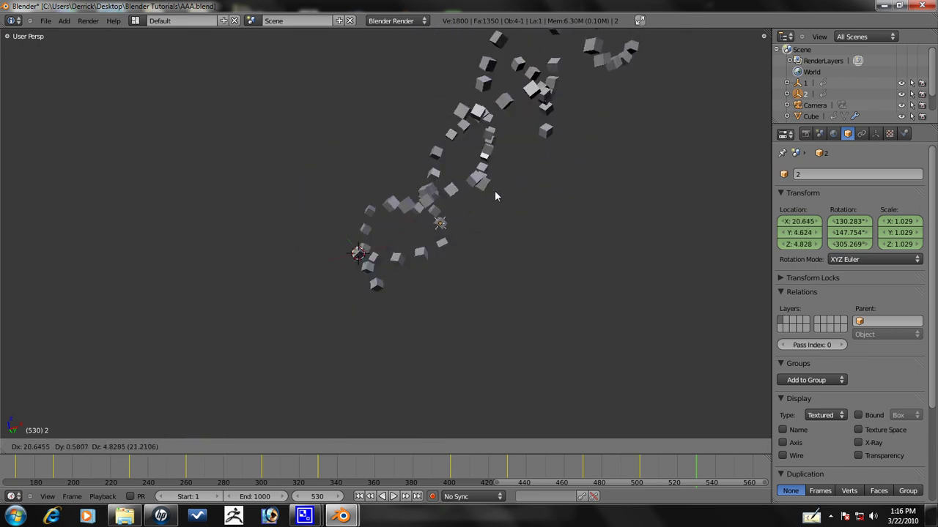
right_click(456, 216)
key(g)
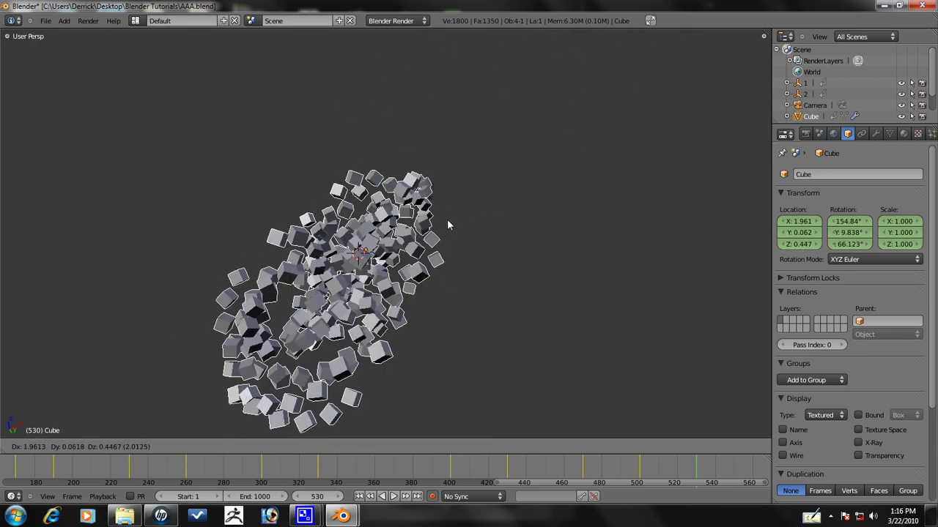
right_click(441, 202)
At frame 530, move the empty named 1 freehand to about X 27.9, Y 0.2 and Z 10.8.
right_click(431, 195)
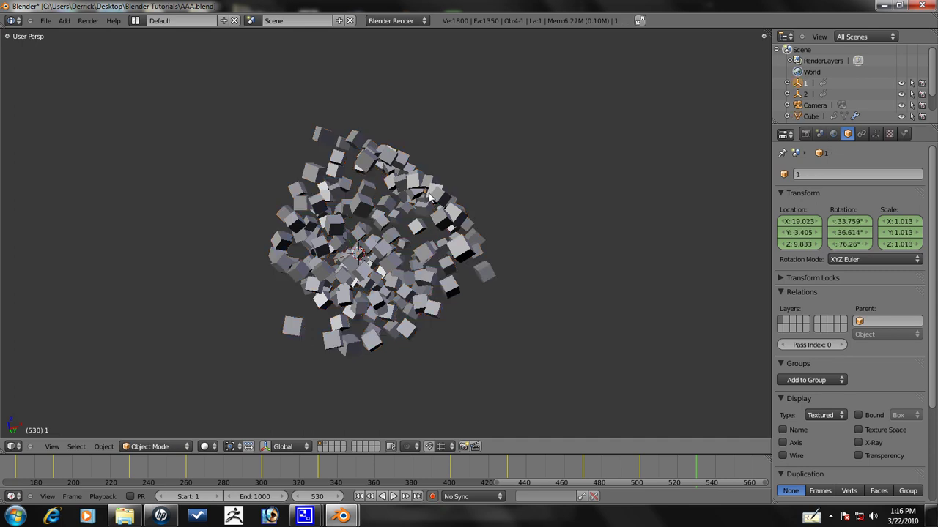
key(g)
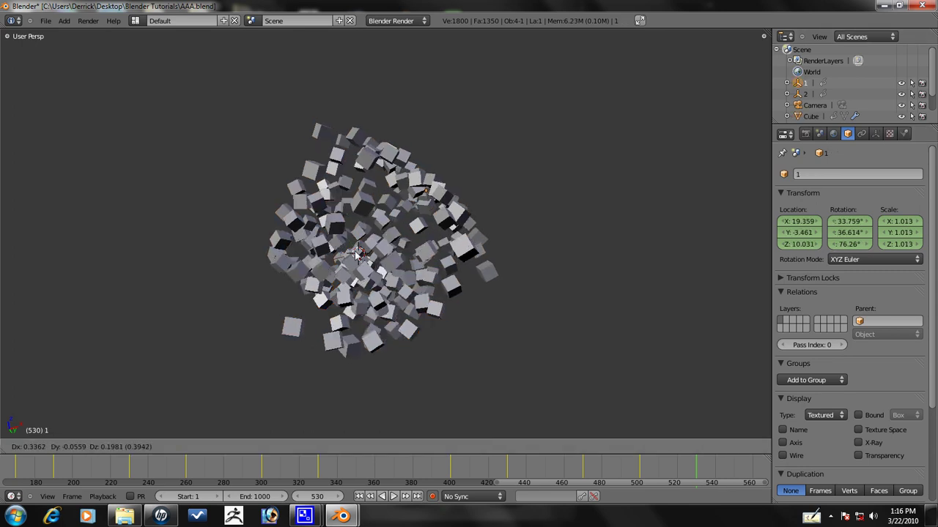
click(362, 292)
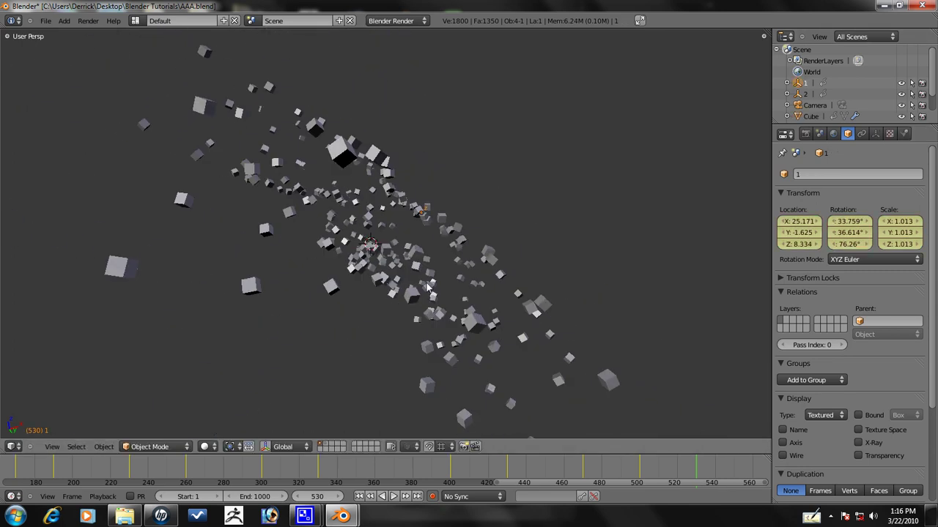
key(g)
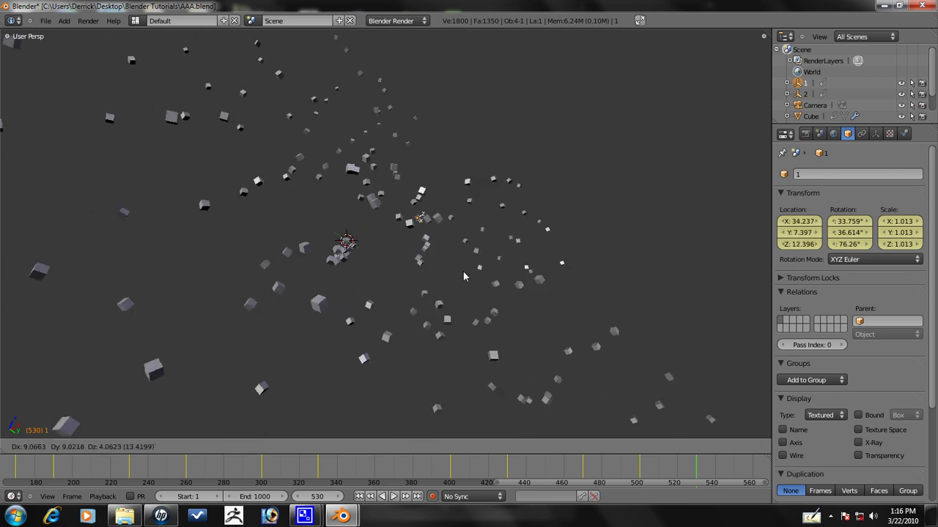
click(439, 268)
Select the empty named 2 and move it freehand at frame 530 to spread the cubes differently.
scroll(441, 266, up, 4)
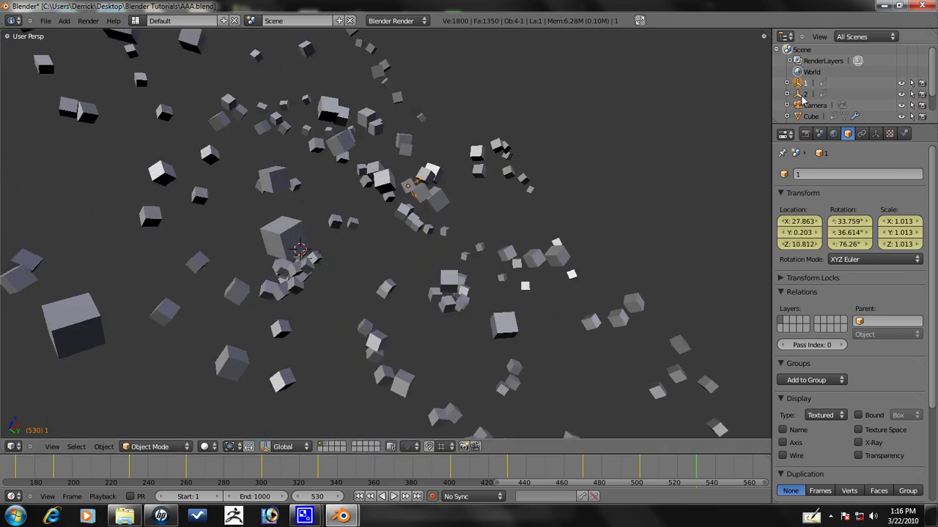
key(g)
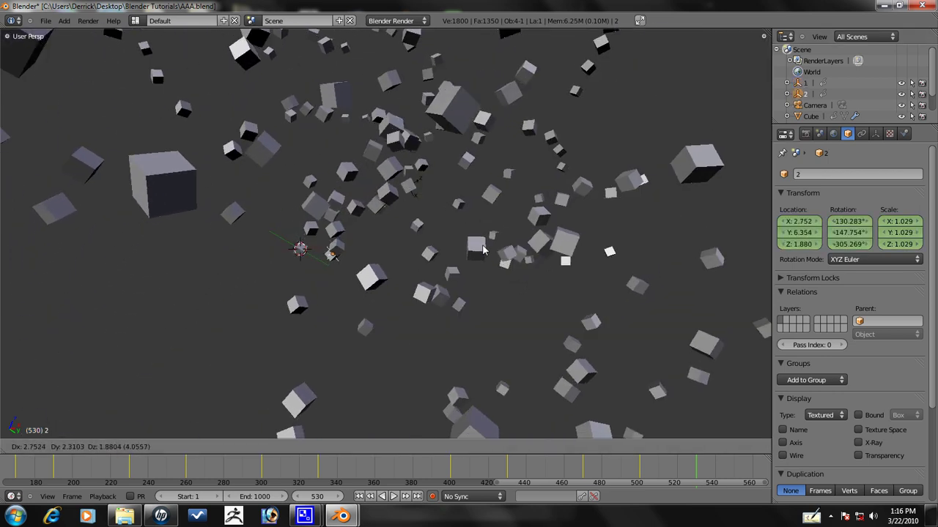
click(418, 278)
right_click(418, 278)
key(g)
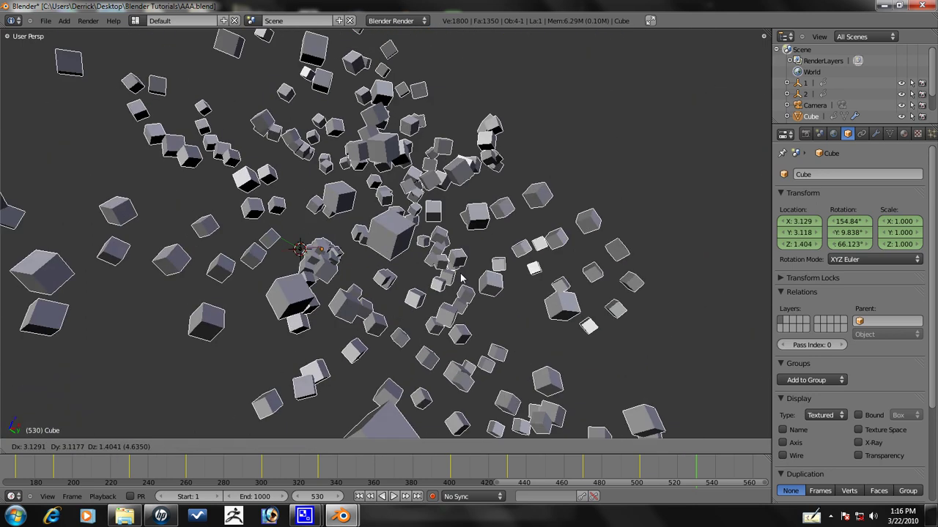
right_click(469, 274)
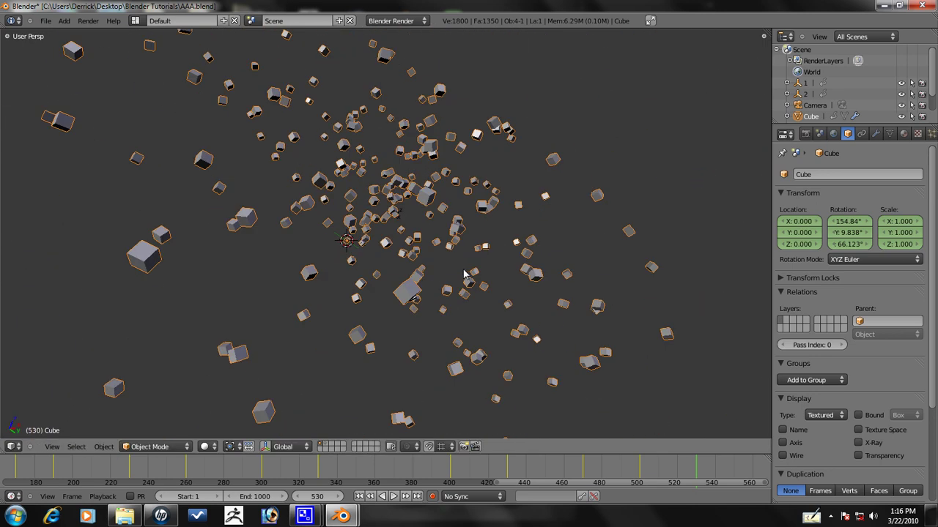
middle_drag(557, 271, 491, 247)
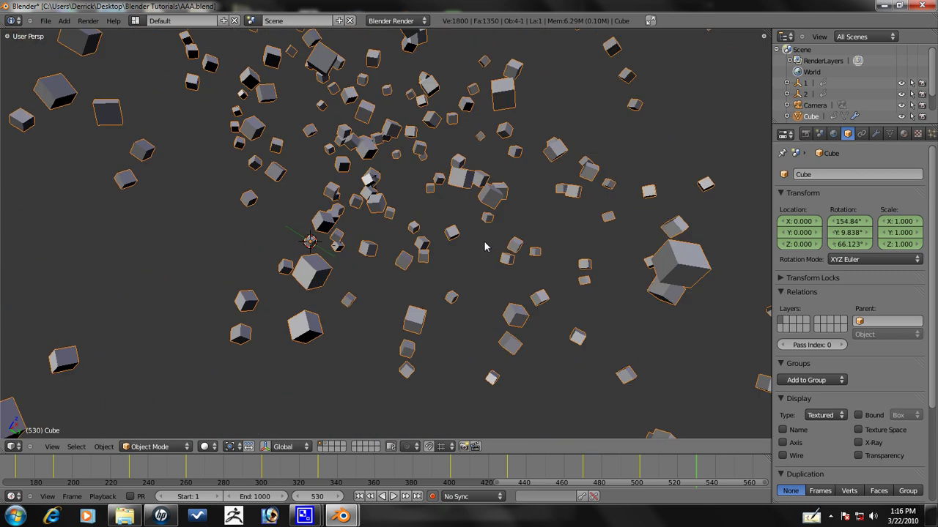
Keyframe all objects at frame 530.
key(i)
click(484, 247)
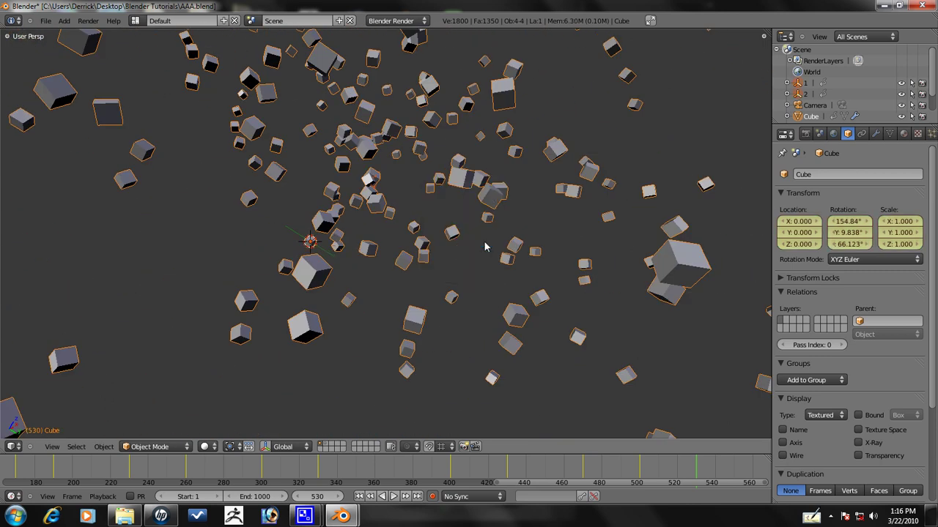
middle_drag(655, 237, 576, 249)
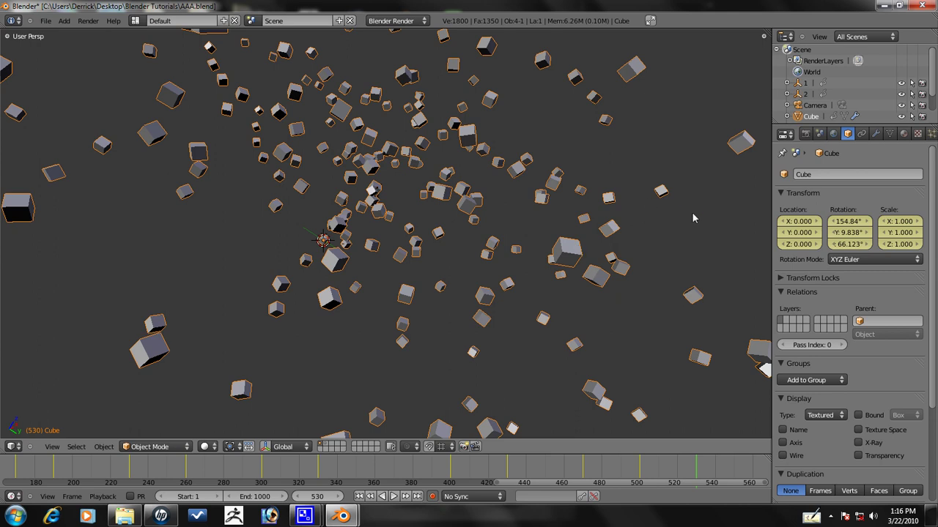
key(g)
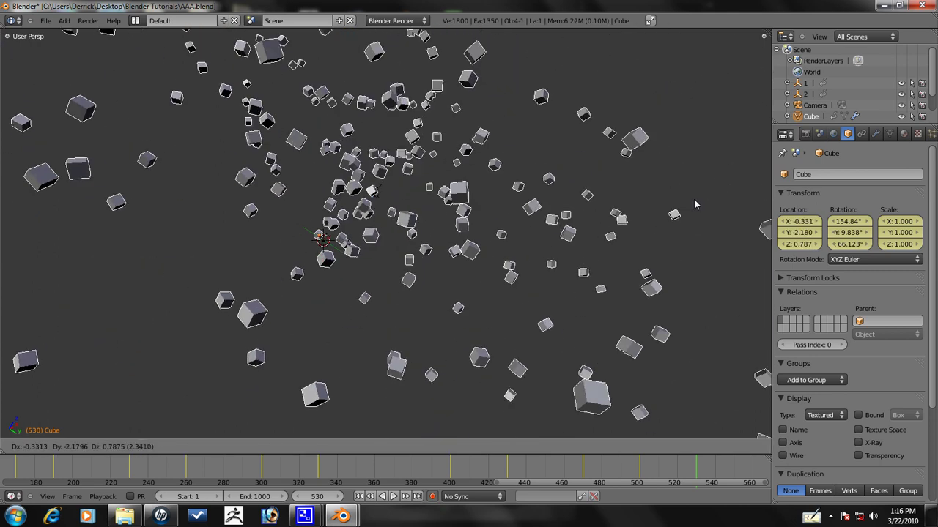
right_click(529, 185)
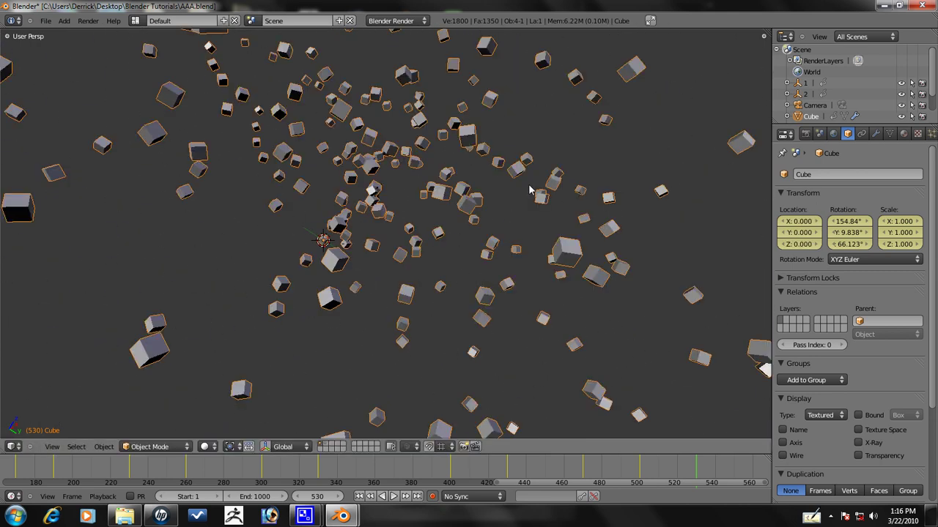
right_click(381, 191)
key(g)
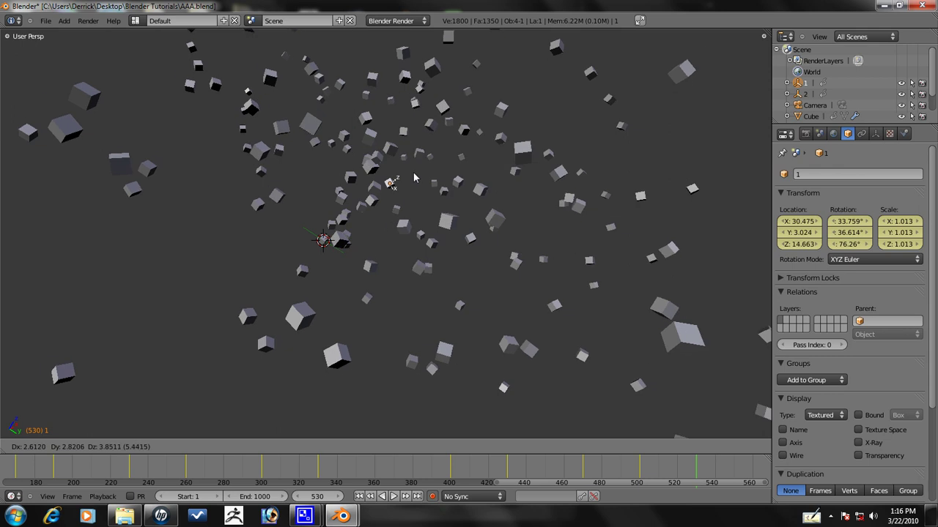
right_click(416, 174)
At frame 560, move empty 1 freehand to about X 23.6, Y -8.0, Z 7.1 and empty 2 to about X 1.8, Y 6.3, Z -0.5.
drag(687, 471, 697, 469)
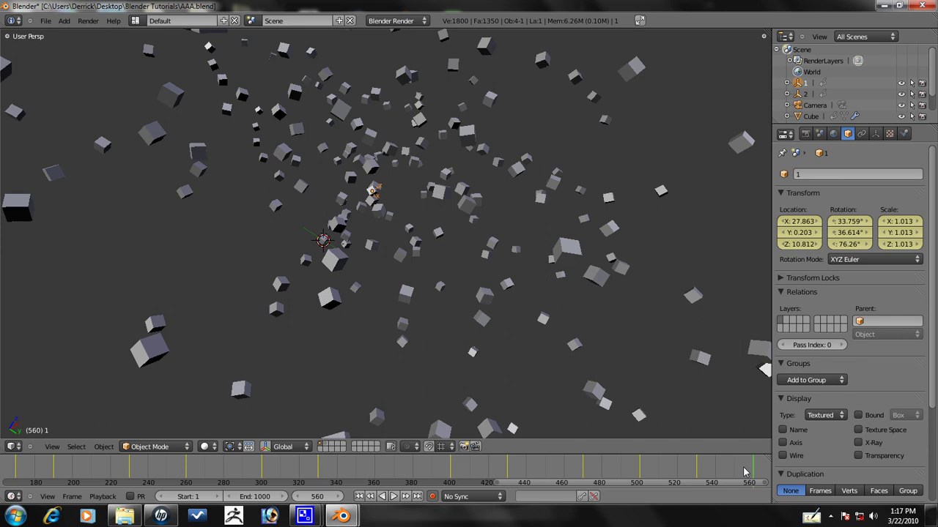
scroll(422, 269, down, 2)
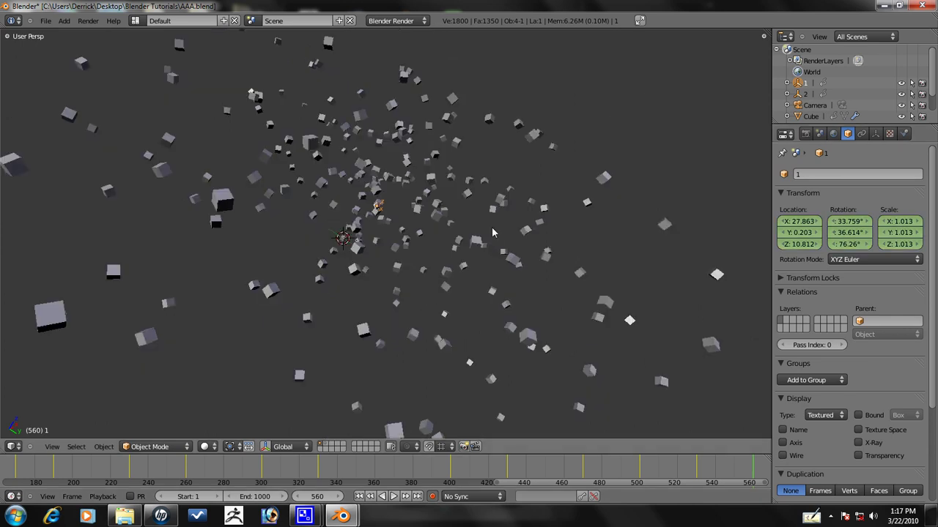
key(g)
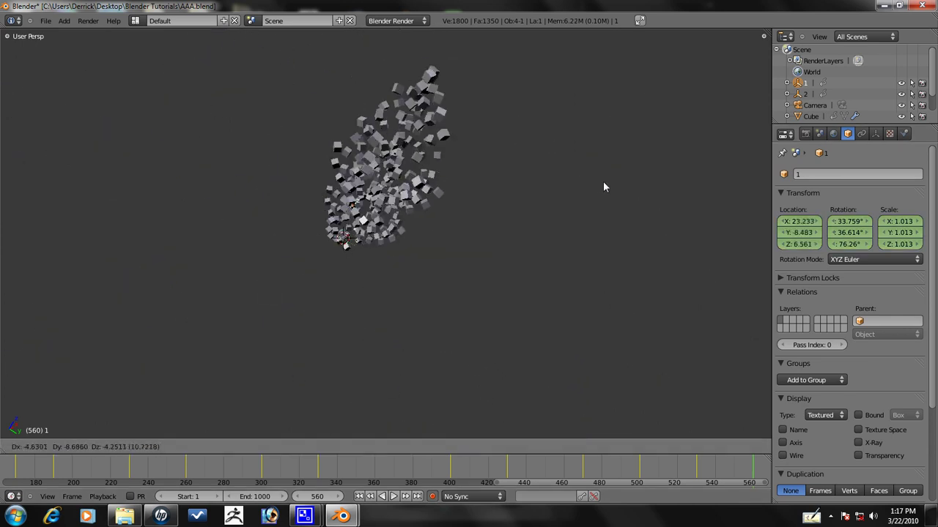
click(490, 190)
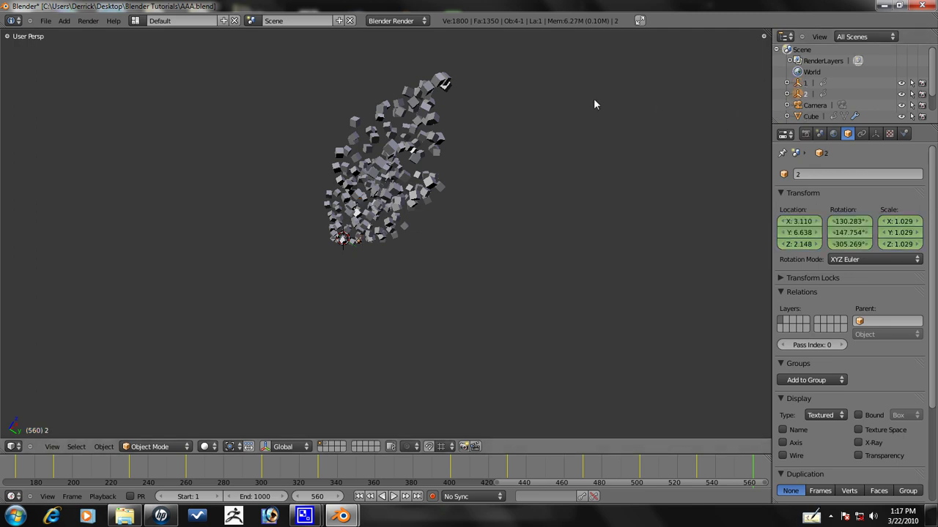
key(g)
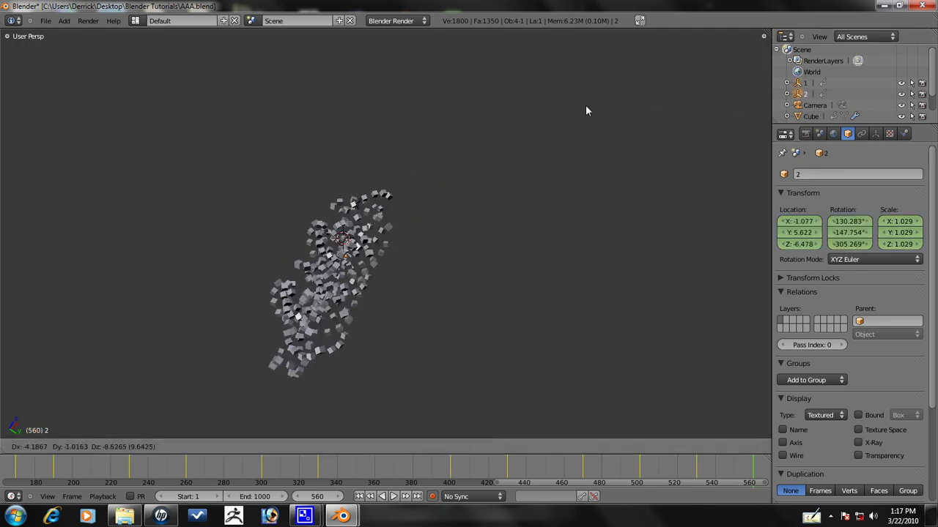
click(569, 118)
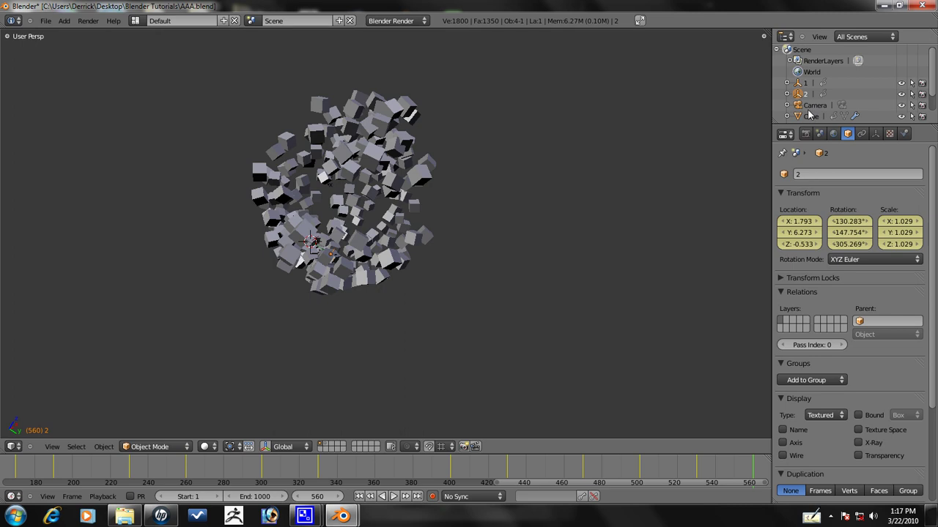
Rotate the cube freehand to about X 155°, Y 10°, Z 66° and scale it to about 1.033 at frame 560.
right_click(422, 204)
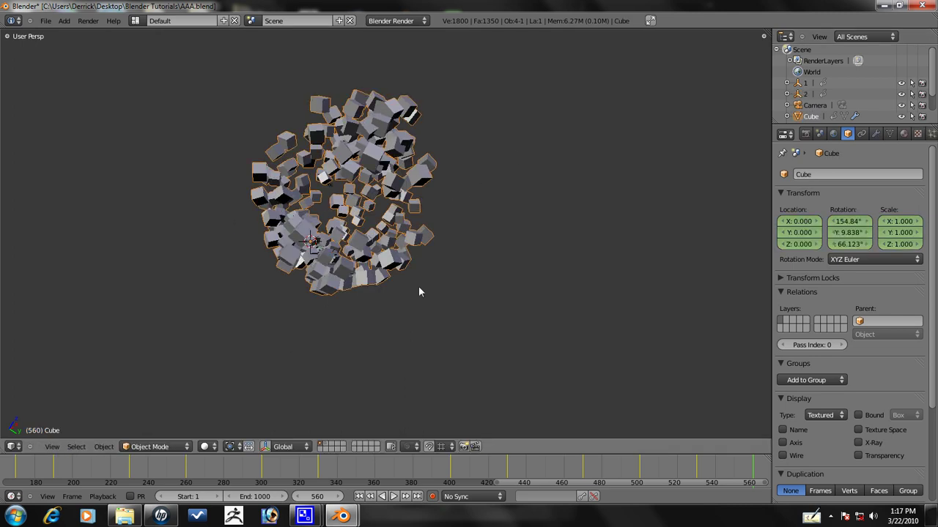
key(r)
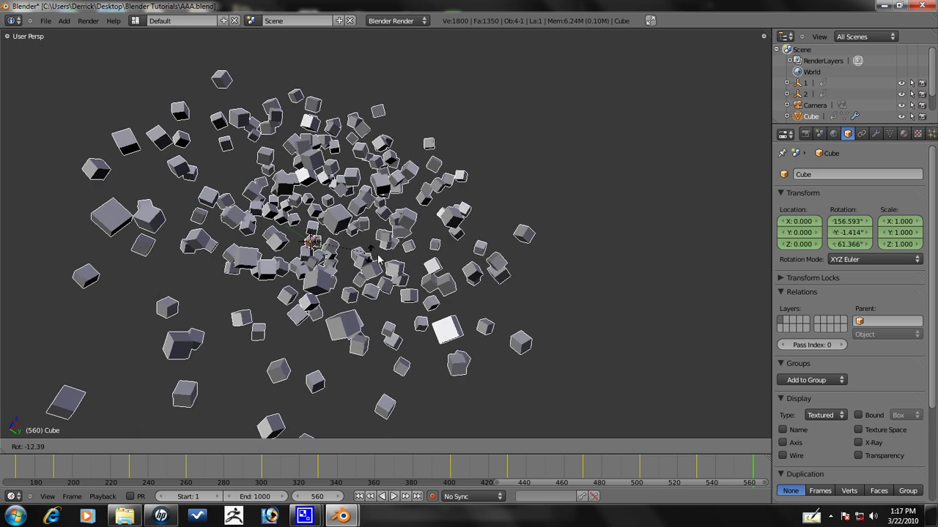
click(457, 190)
key(s)
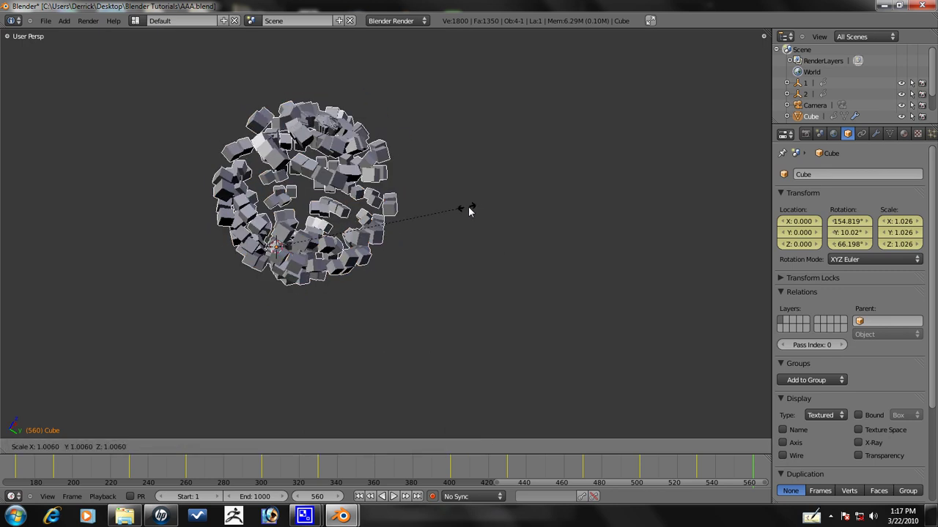
click(440, 203)
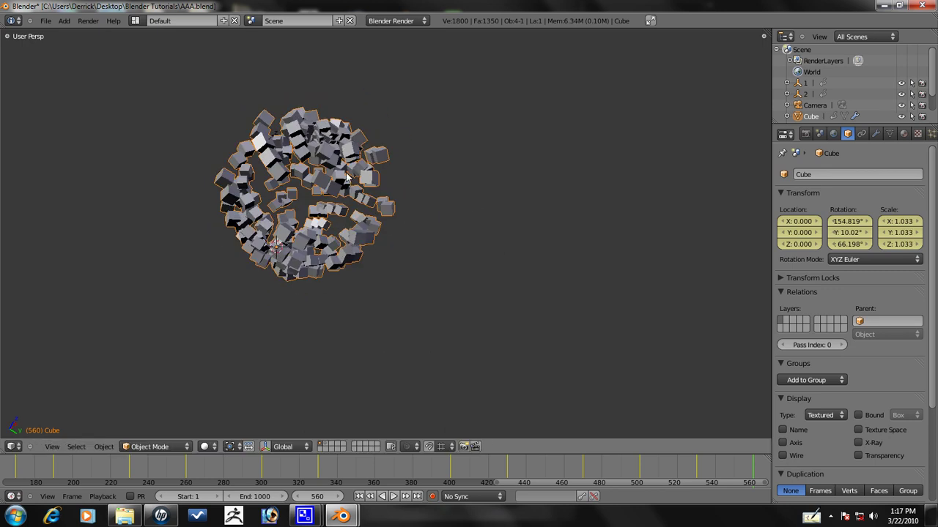
Scale the empty named 1 to about 0.974 and keyframe all objects at frame 560.
right_click(276, 137)
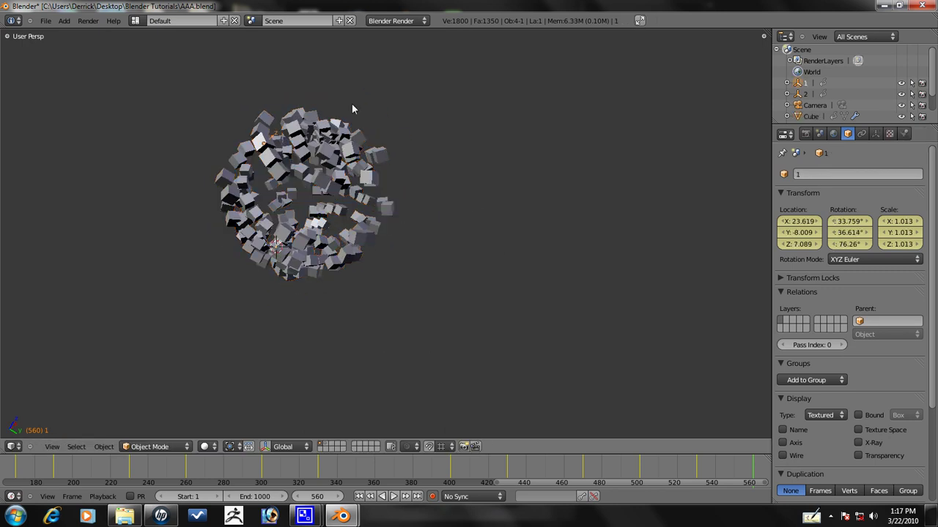
key(s)
middle_drag(299, 139, 303, 152)
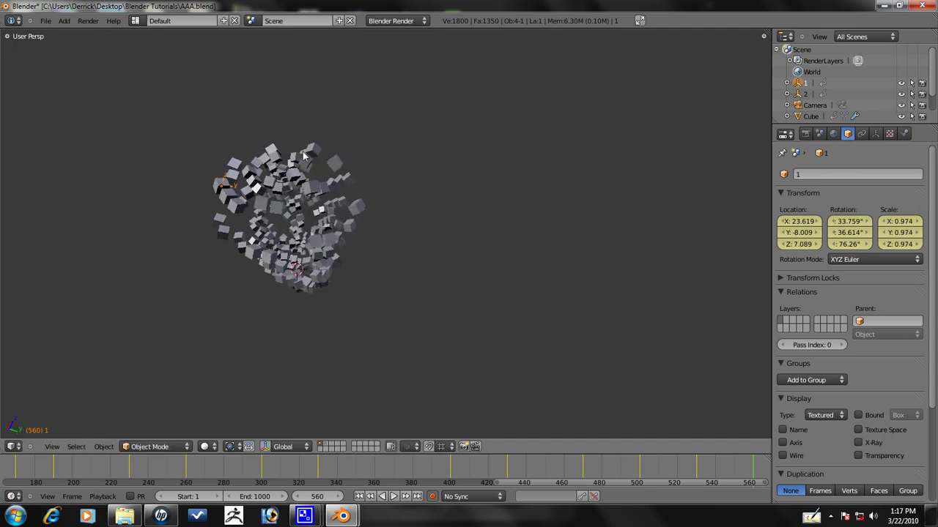
scroll(370, 188, up, 3)
scroll(449, 241, down, 2)
key(a)
key(i)
click(440, 236)
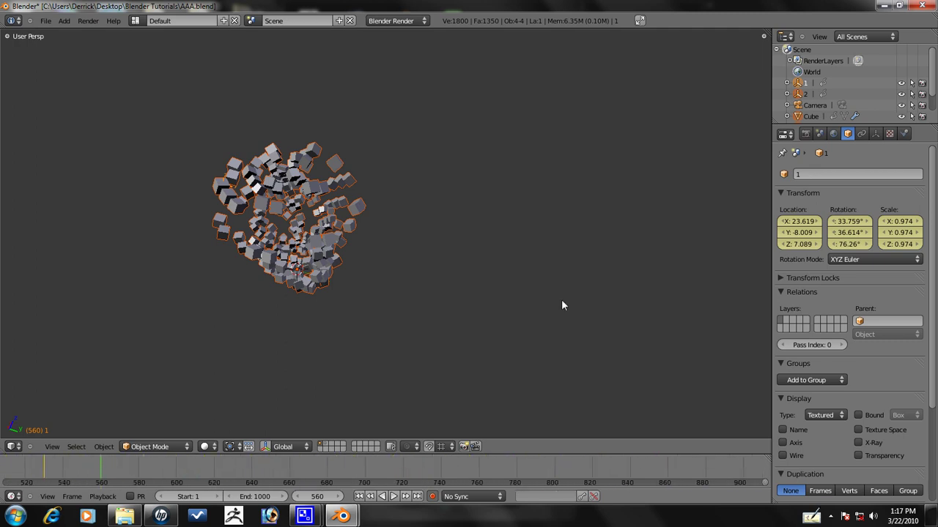
At frame 590, rotate only the cube freehand to rearrange the array.
middle_drag(367, 286, 566, 167)
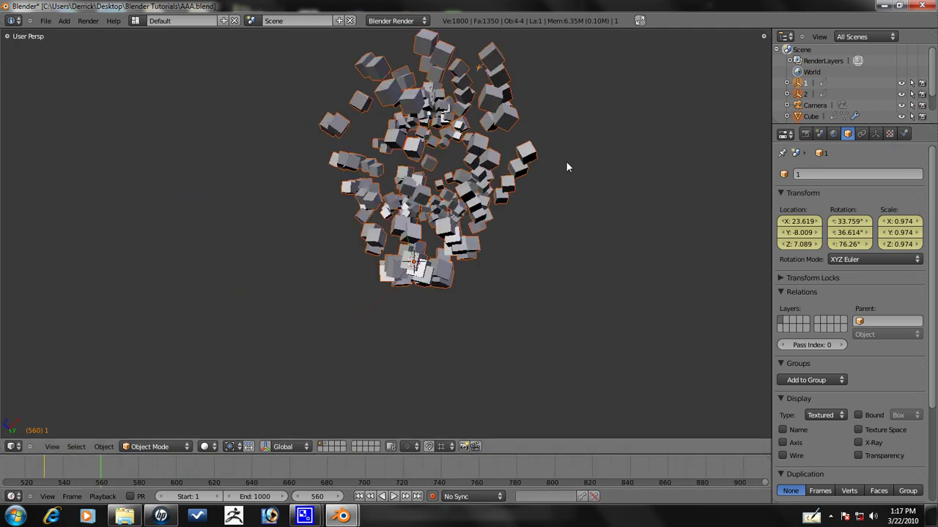
scroll(477, 200, down, 3)
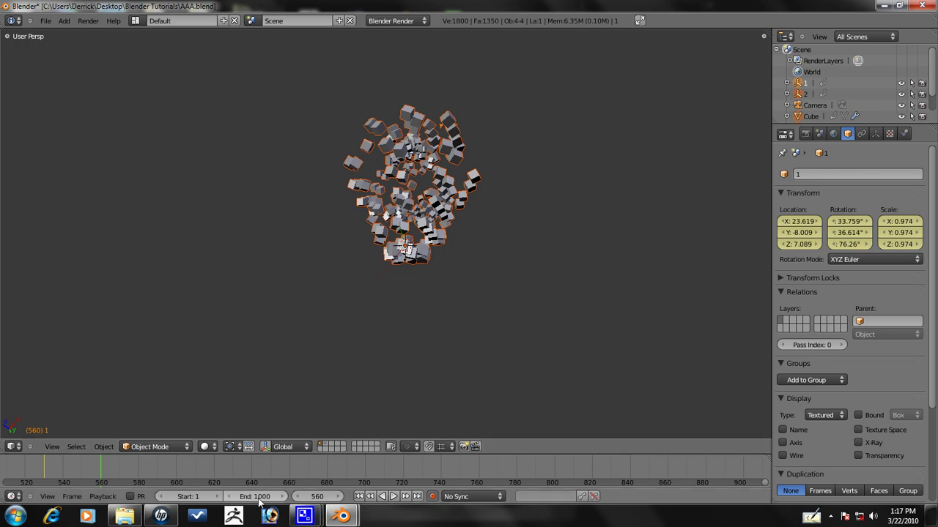
middle_drag(446, 190, 339, 257)
scroll(349, 255, up, 3)
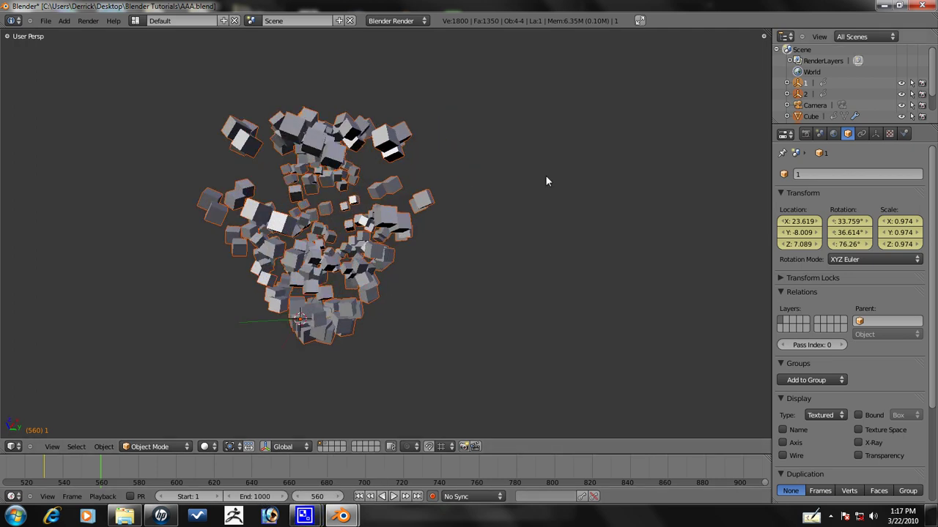
click(139, 484)
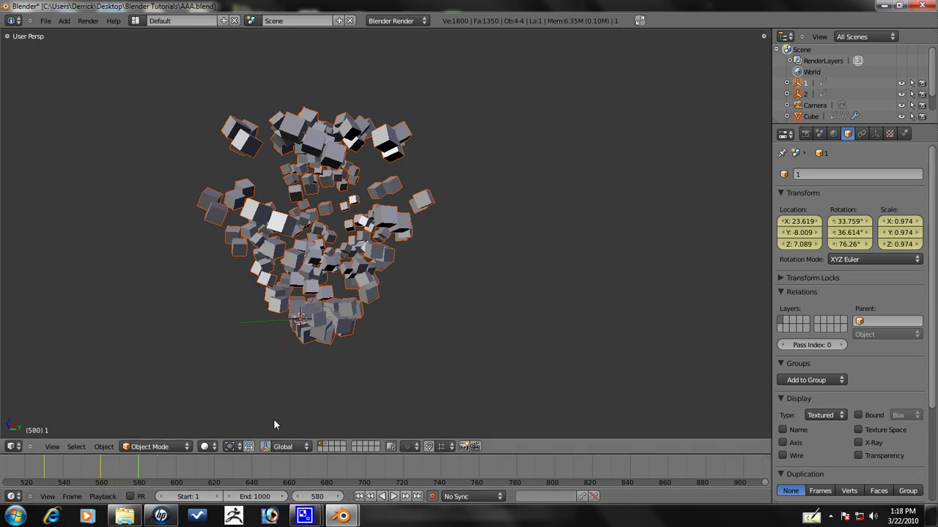
key(Up)
key(alt+a)
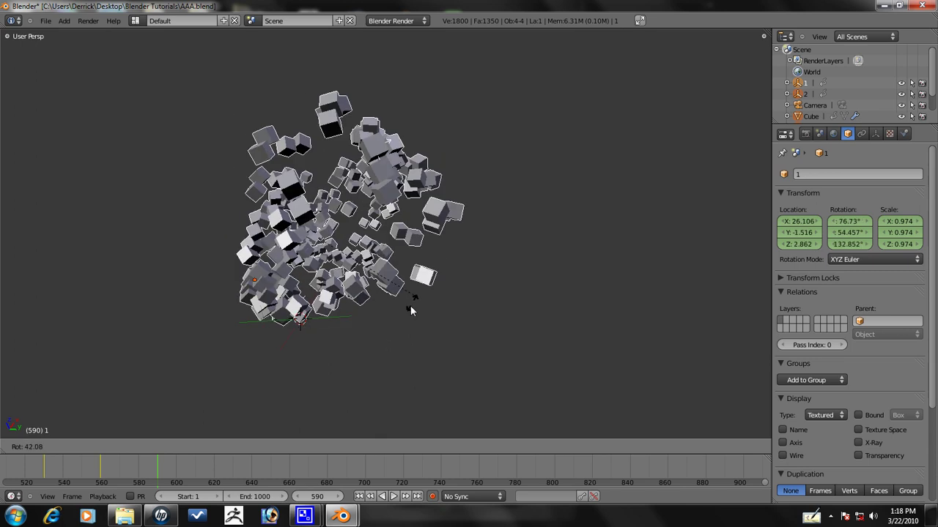
key(Escape)
key(r)
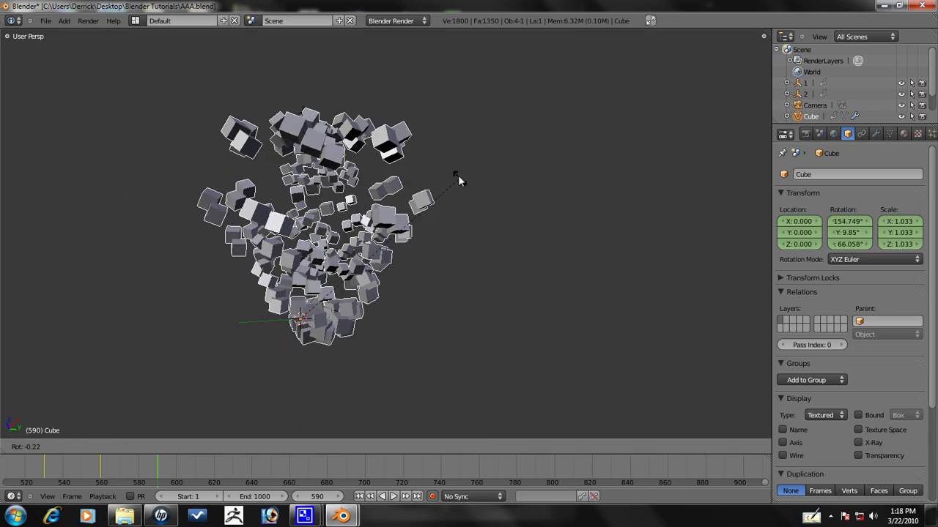
click(443, 154)
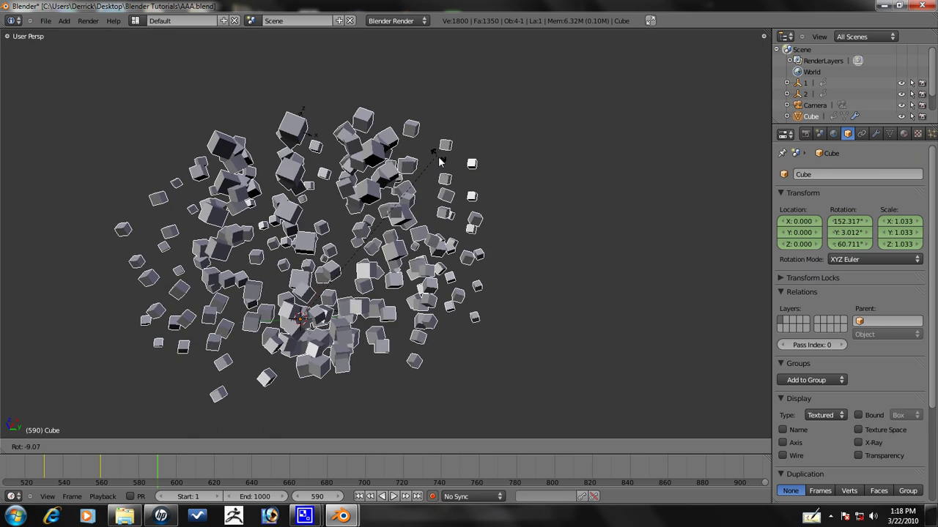
right_click(308, 111)
key(r)
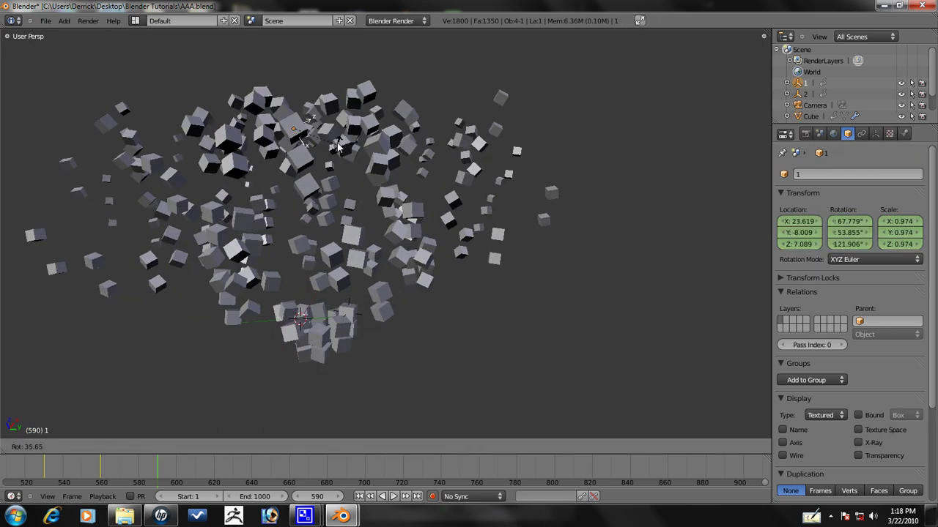
right_click(328, 142)
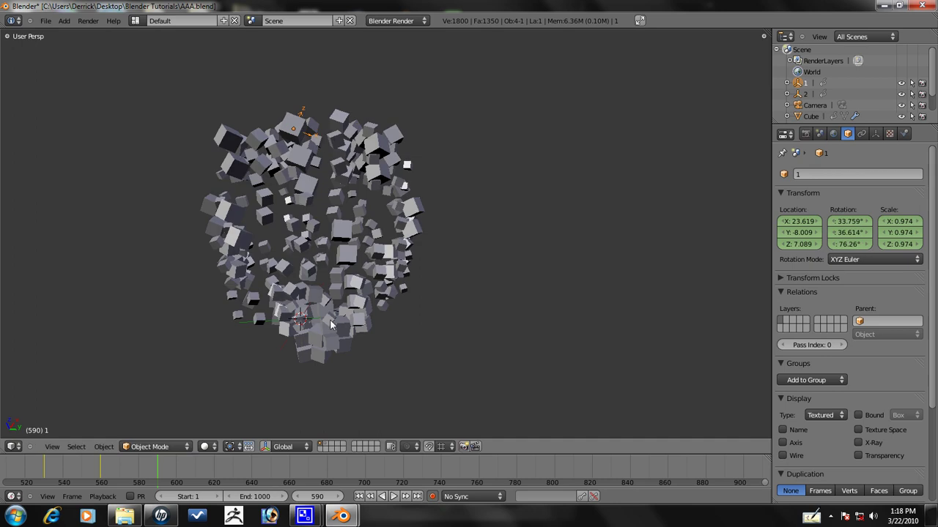
Try a freehand trackball rotation of the empty named 2 at frame 590 and undo it.
click(806, 94)
key(r)
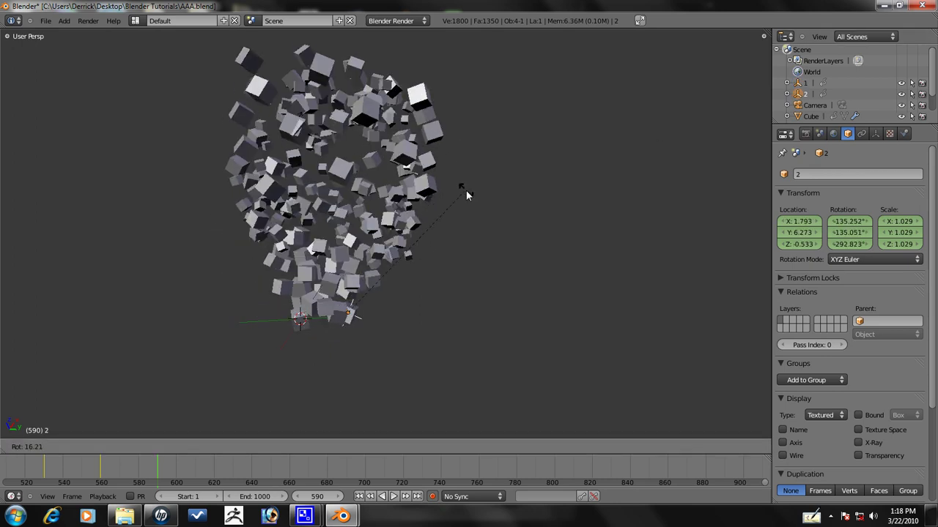
key(r)
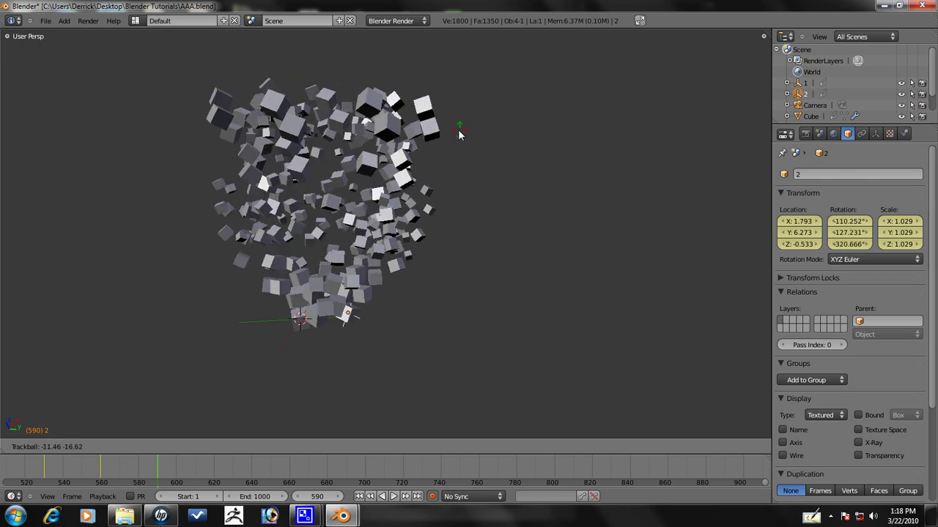
click(267, 115)
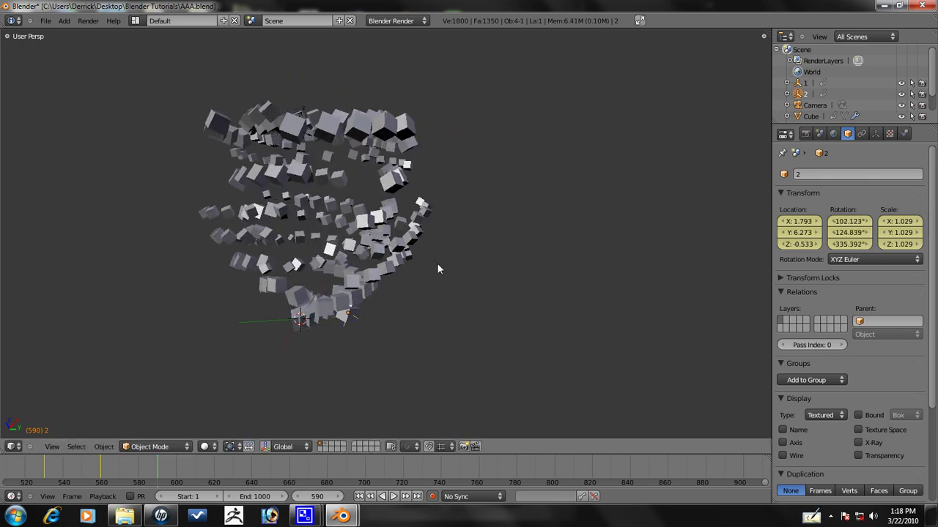
key(ctrl+z)
key(ctrl+z)
Rotate the empty named 2 freehand at frame 590 until the cubes line up in stepped columns.
key(r)
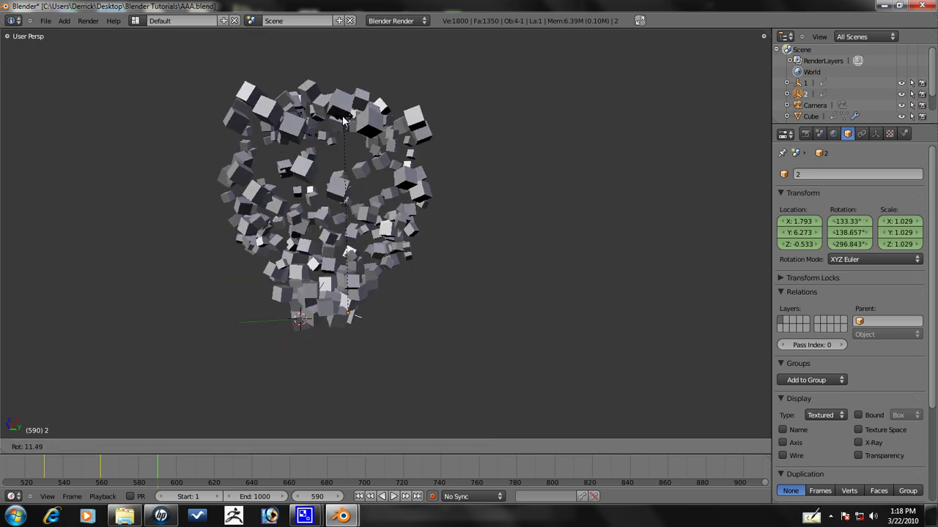
click(403, 86)
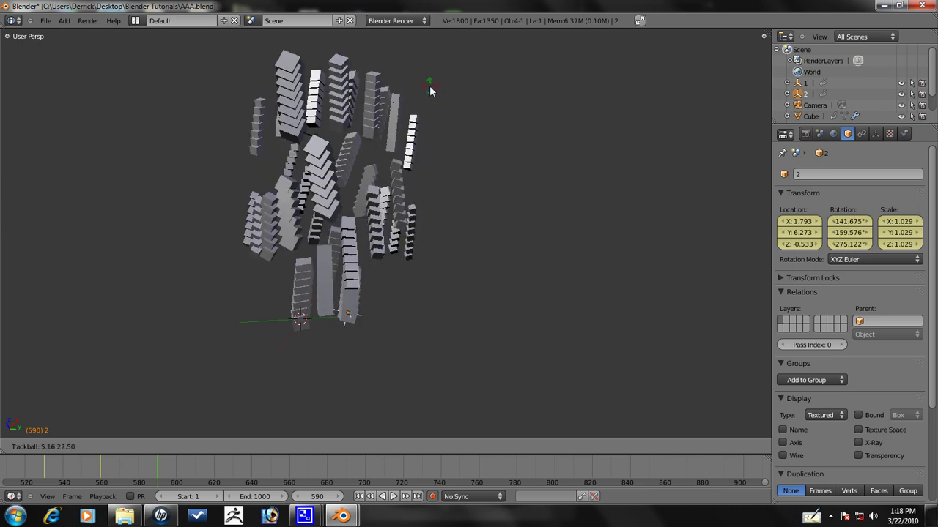
click(429, 85)
middle_drag(383, 100, 271, 231)
click(805, 83)
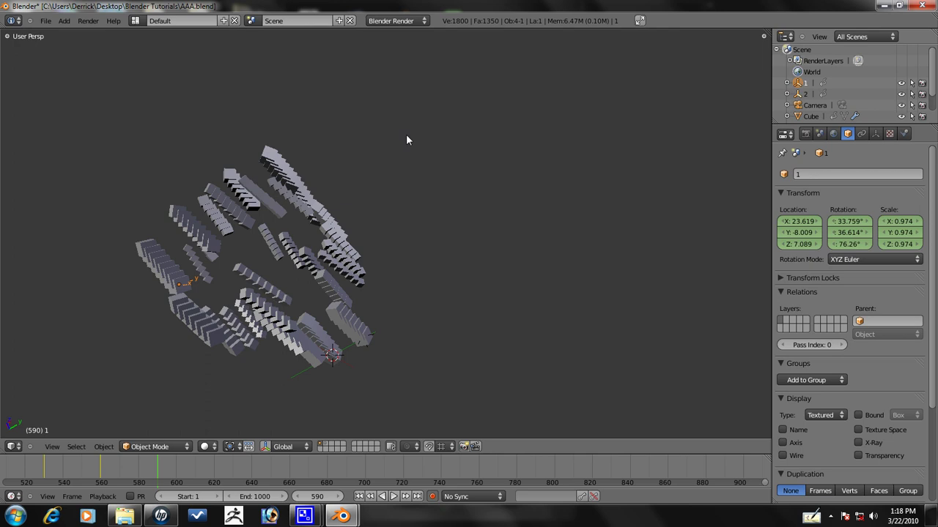
key(r)
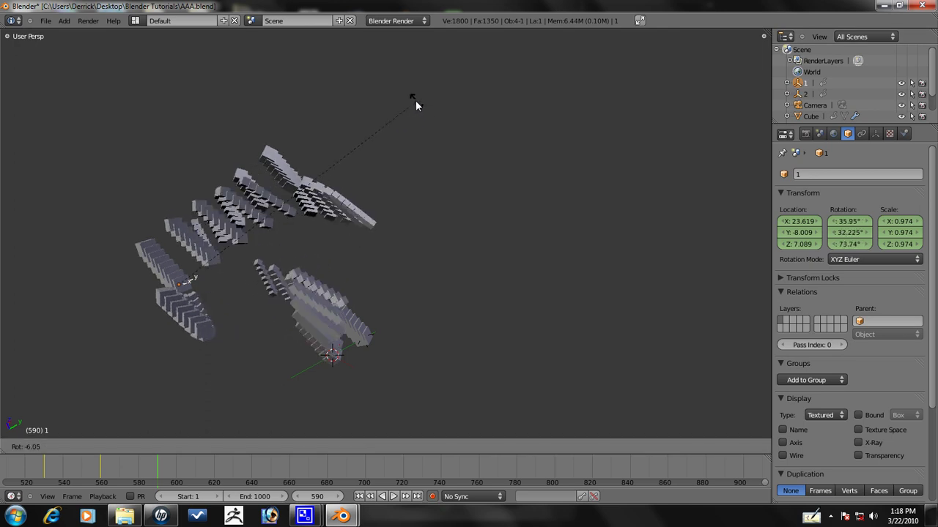
key(r)
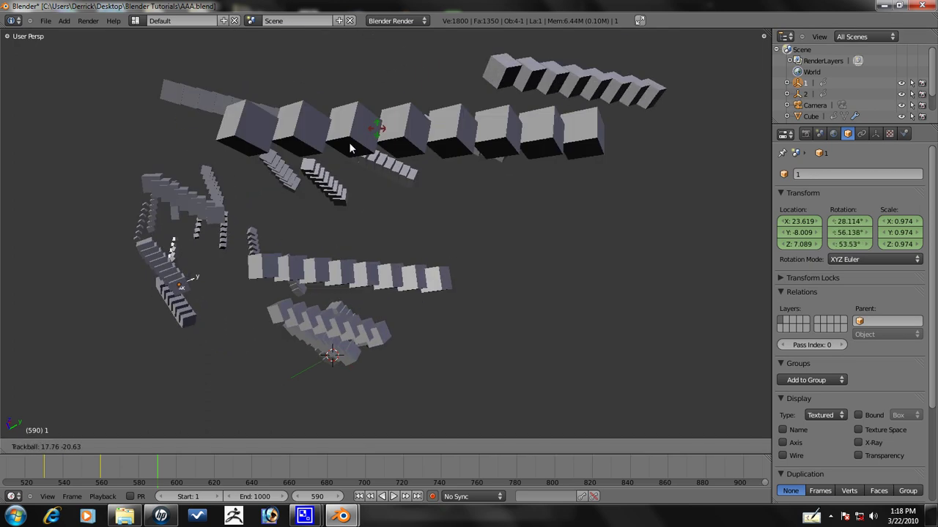
click(265, 231)
Keyframe the pose of all objects at frame 590 and advance the timeline to frame 650.
middle_drag(266, 231, 311, 218)
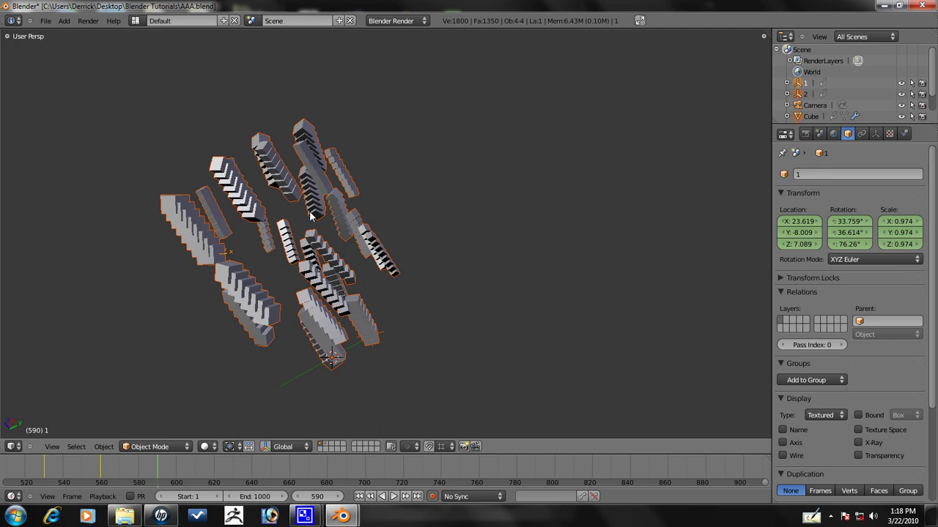
key(i)
click(307, 205)
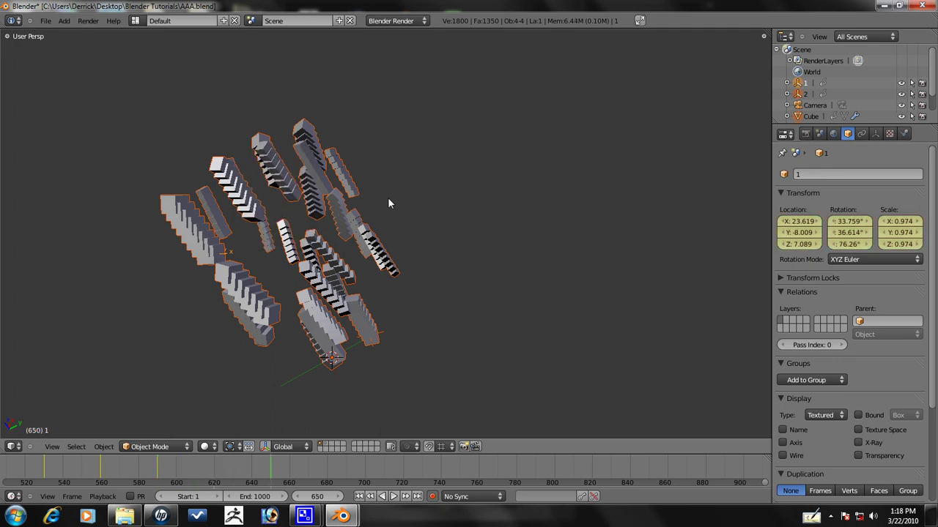
middle_drag(393, 198, 189, 223)
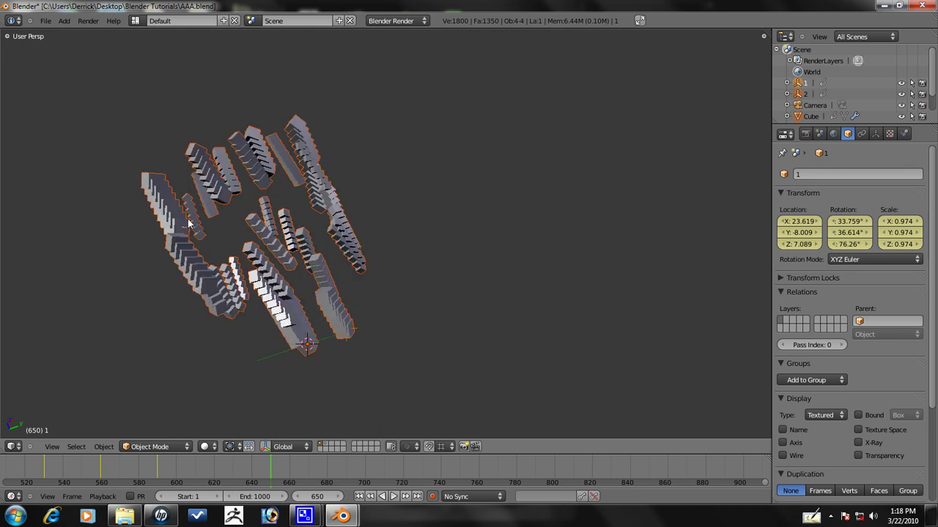
key(s)
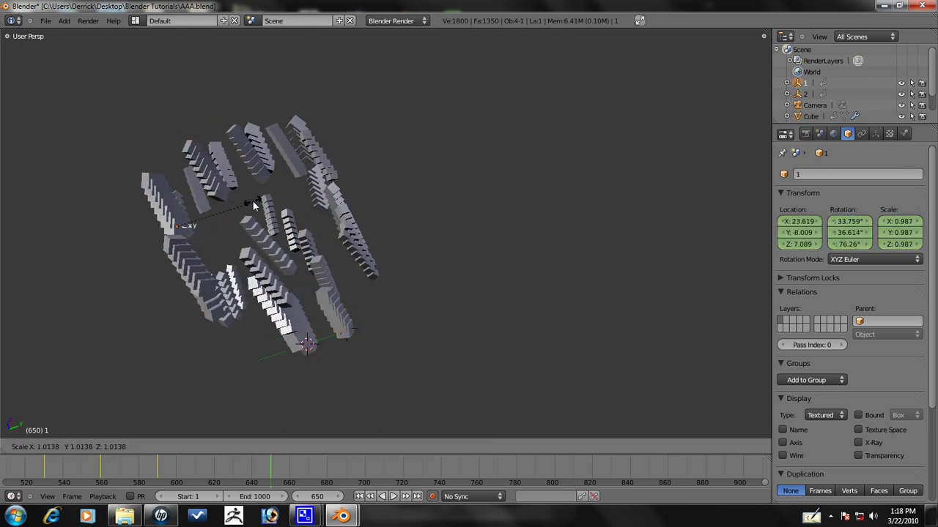
key(r)
key(r)
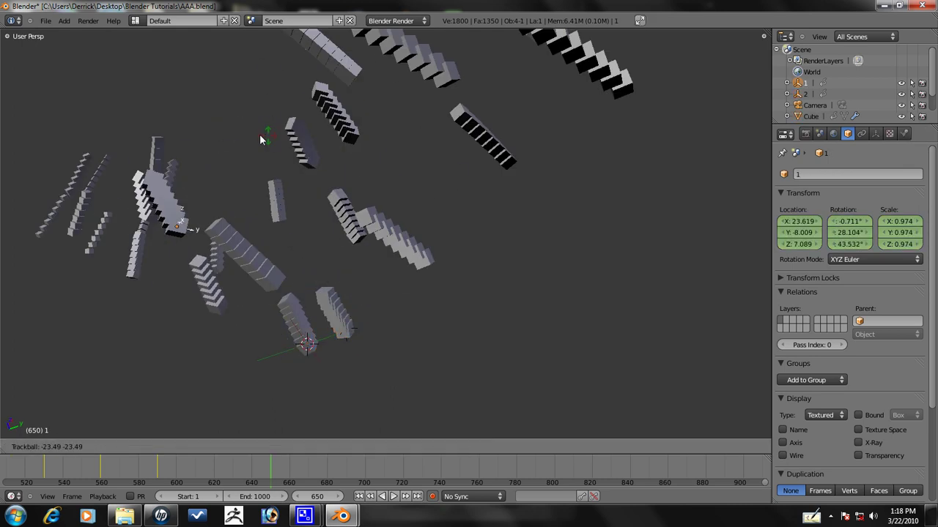
right_click(319, 271)
Rotate only the cube freehand at frame 650 to about 155.8° X, 1° Y and 58.2° Z.
right_click(356, 320)
key(r)
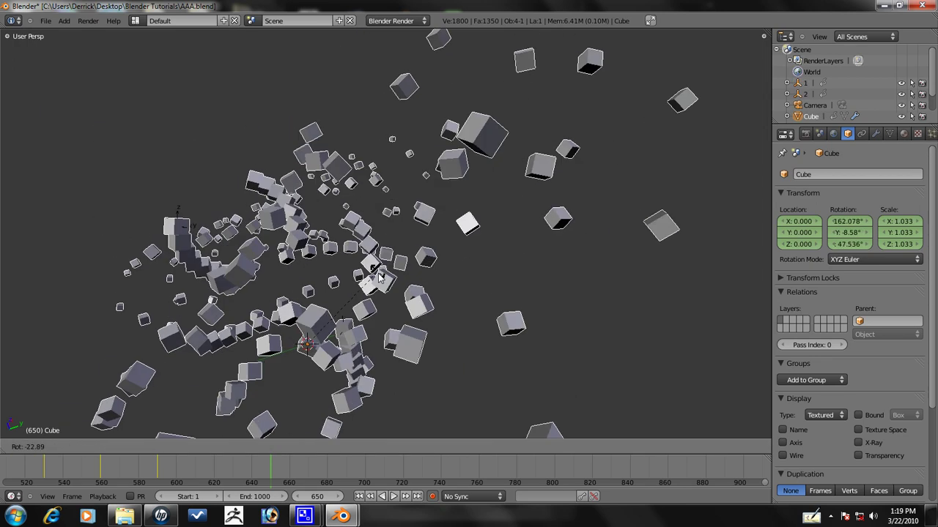
right_click(380, 277)
key(r)
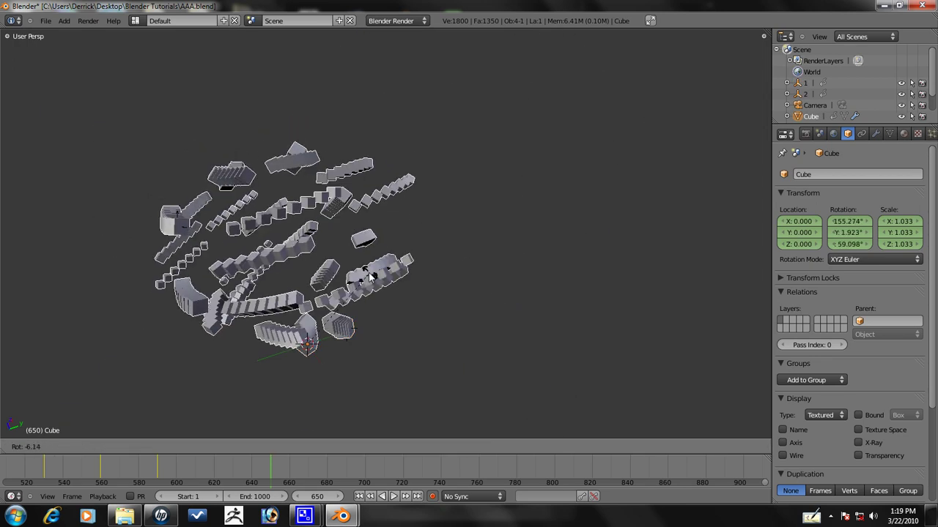
click(368, 279)
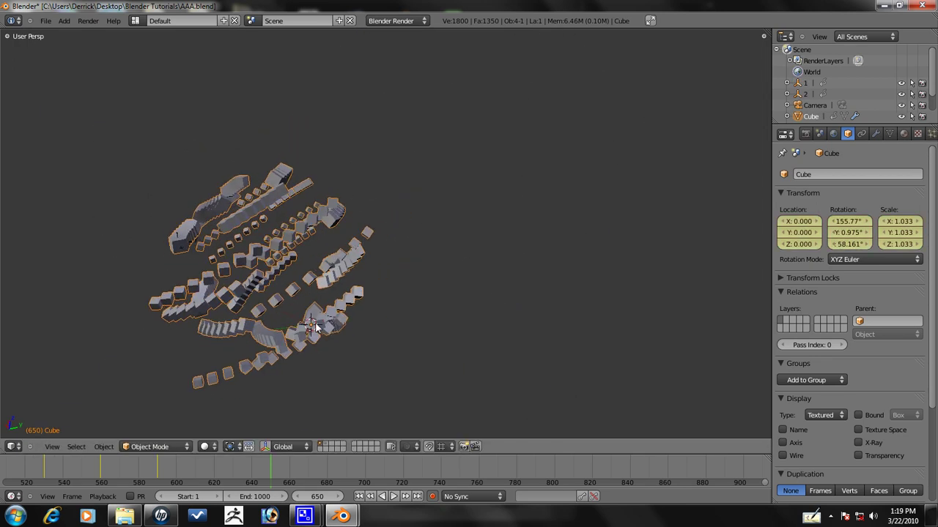
Rotate the empty named 2 freehand at frame 650 until the cubes gather into short, separate stacks.
click(803, 96)
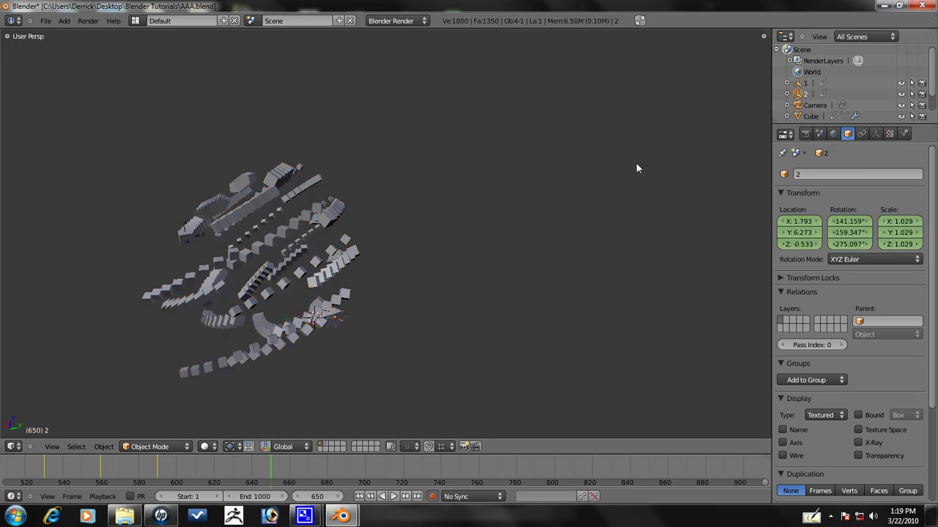
key(r)
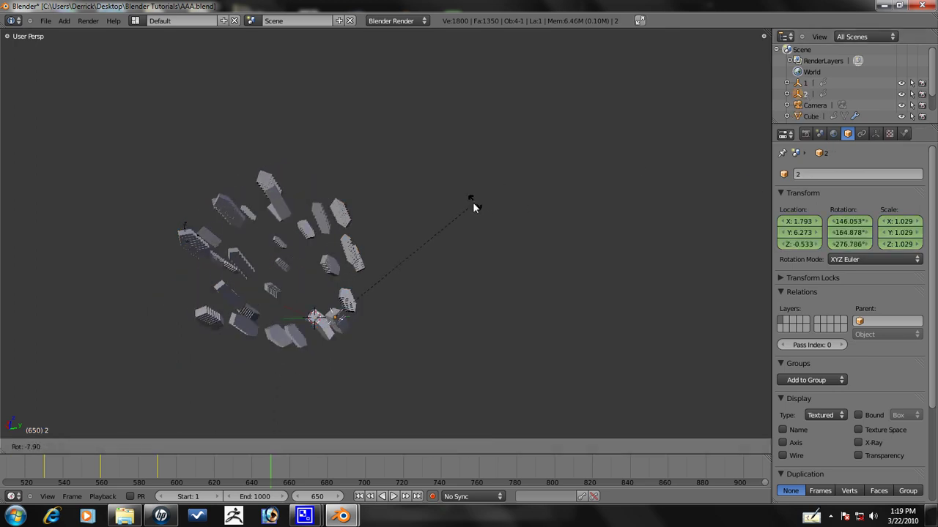
key(r)
click(450, 204)
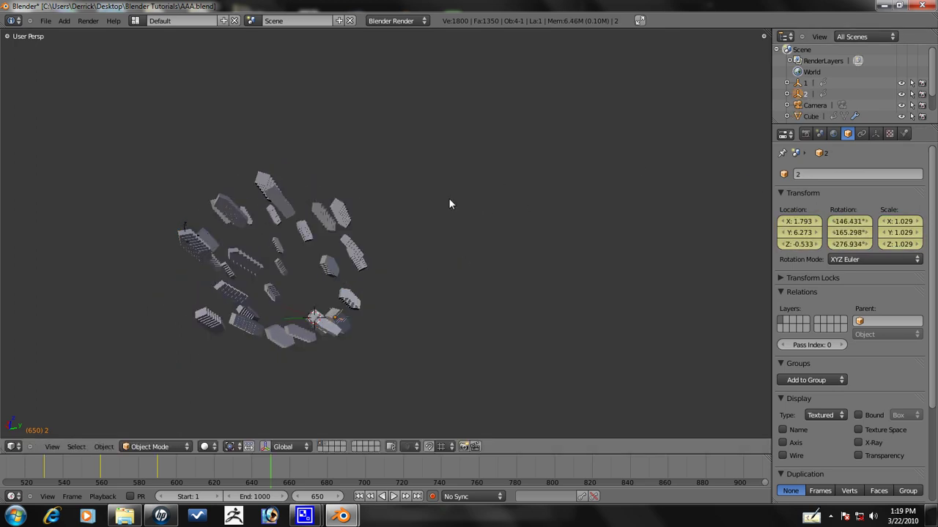
From the front view, rotate the empty named 2 further and scale it to about 0.986 at frame 650.
key(KP_1)
key(r)
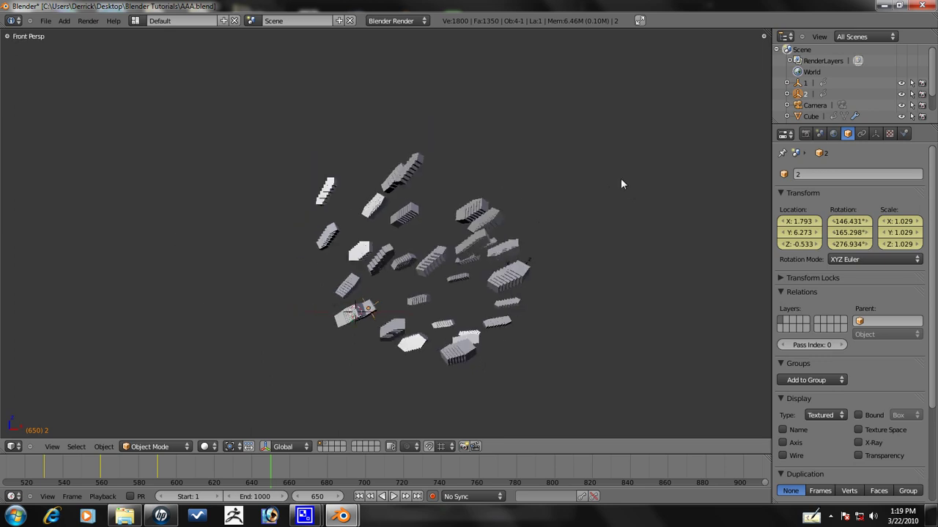
click(544, 151)
key(s)
click(556, 245)
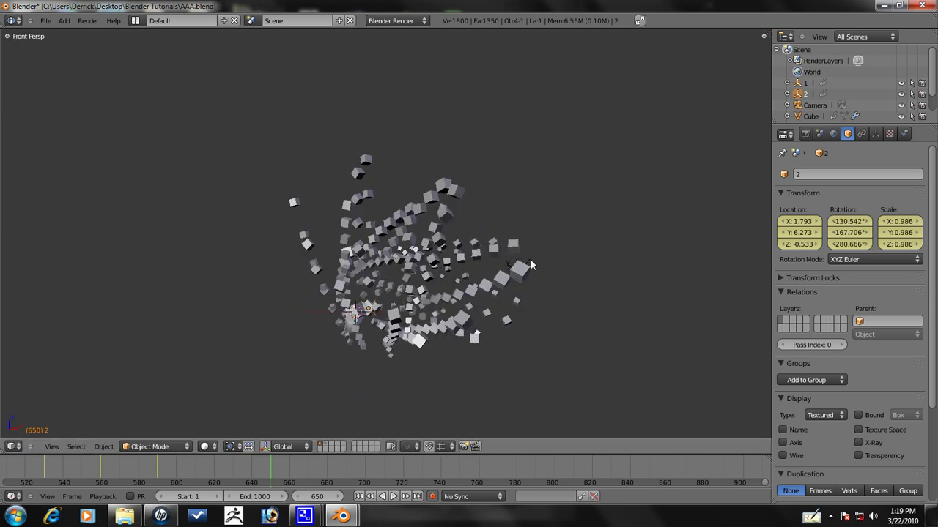
Rotate the empty named 1 freehand at frame 650 and scale it down to about 0.838.
right_click(530, 261)
right_click(536, 257)
key(r)
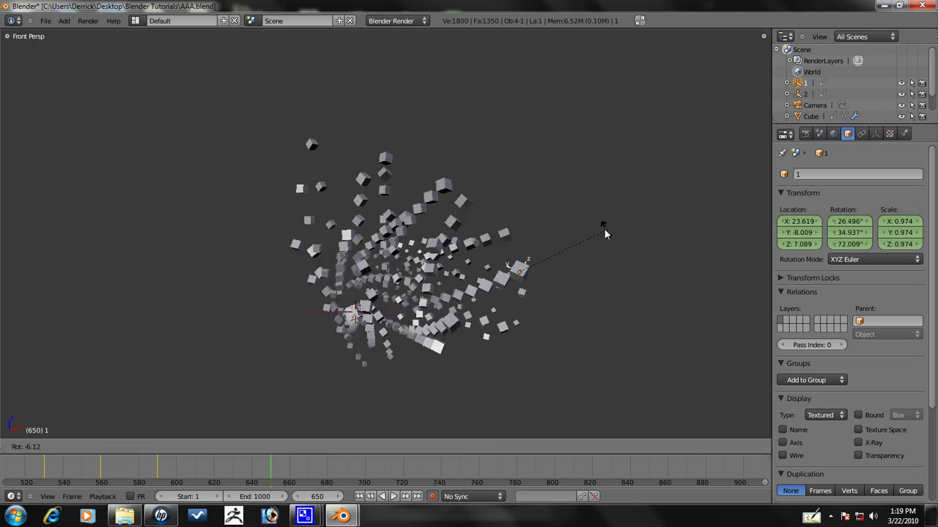
click(557, 213)
key(s)
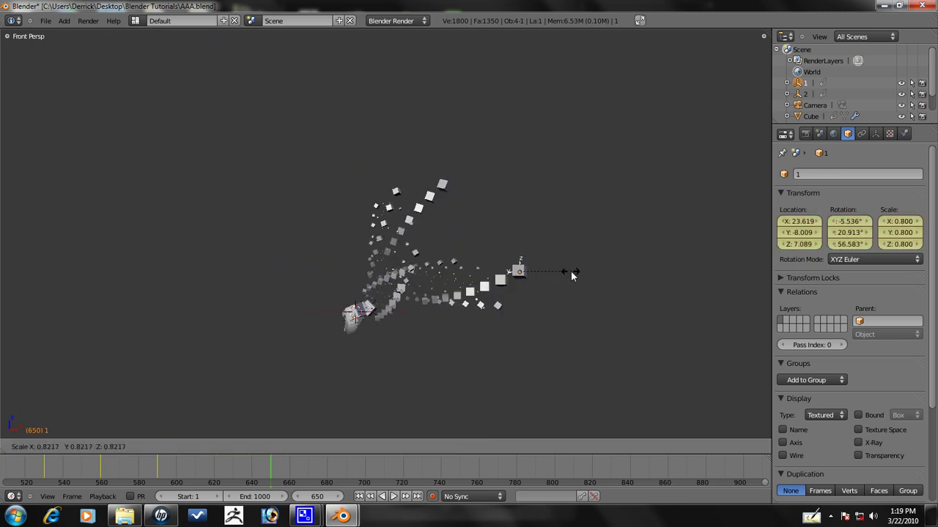
click(569, 271)
Move only the cube freehand at frame 650 to about X -0.754, Y 0.963, Z -1.213.
middle_drag(569, 271, 531, 253)
right_click(470, 255)
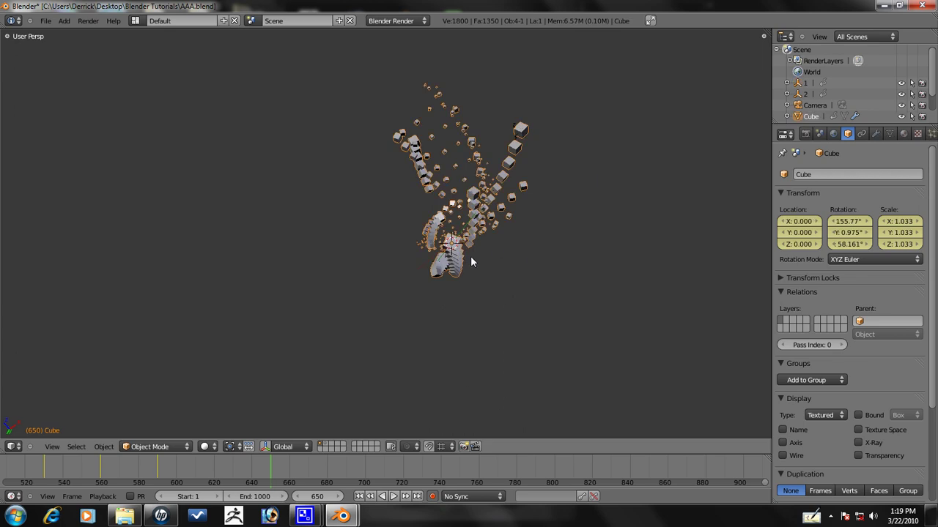
key(g)
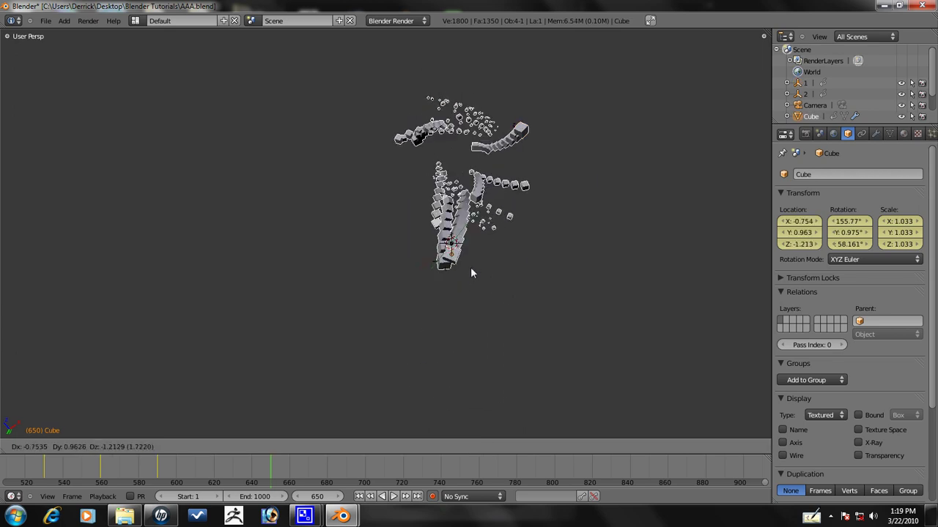
click(470, 267)
Try rotating the cube freehand into a swirling arrangement and keyframing it at frame 650.
key(r)
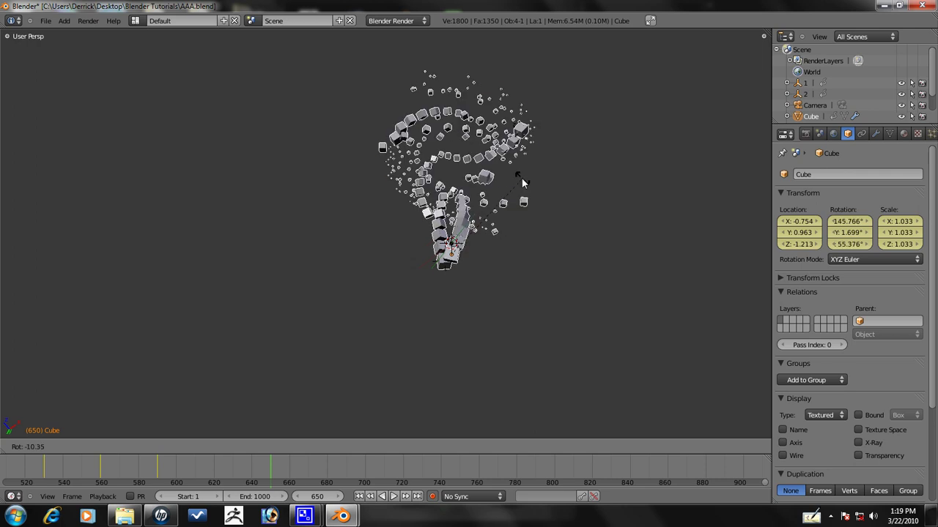
click(514, 195)
middle_drag(515, 195, 343, 311)
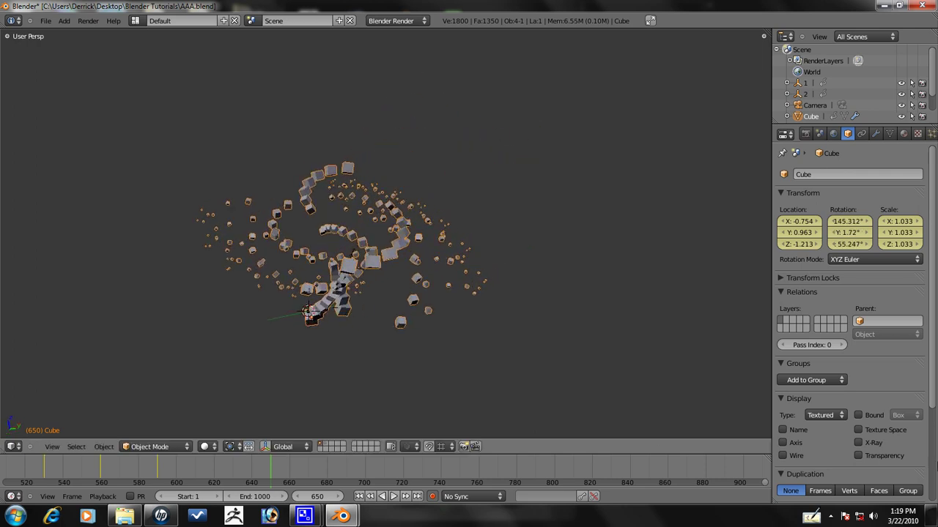
scroll(564, 273, up, 1)
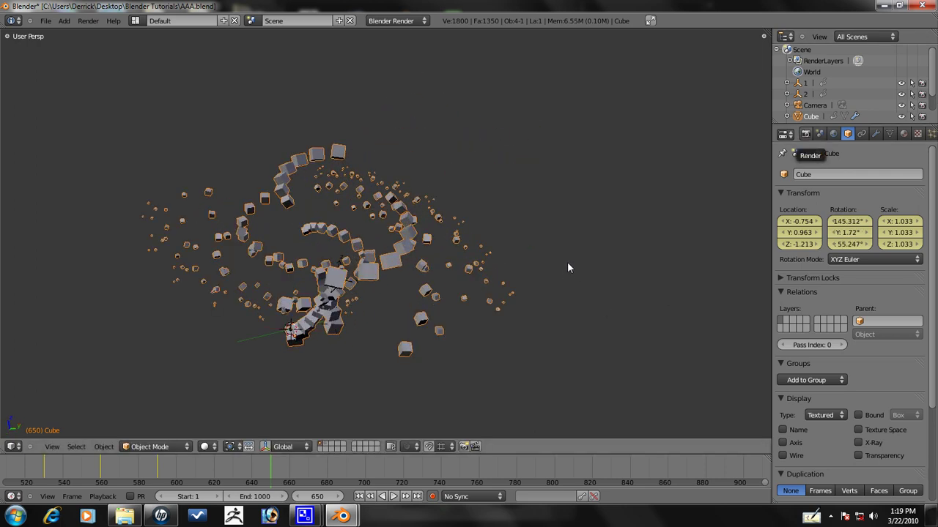
key(i)
click(564, 266)
key(Up)
key(Down)
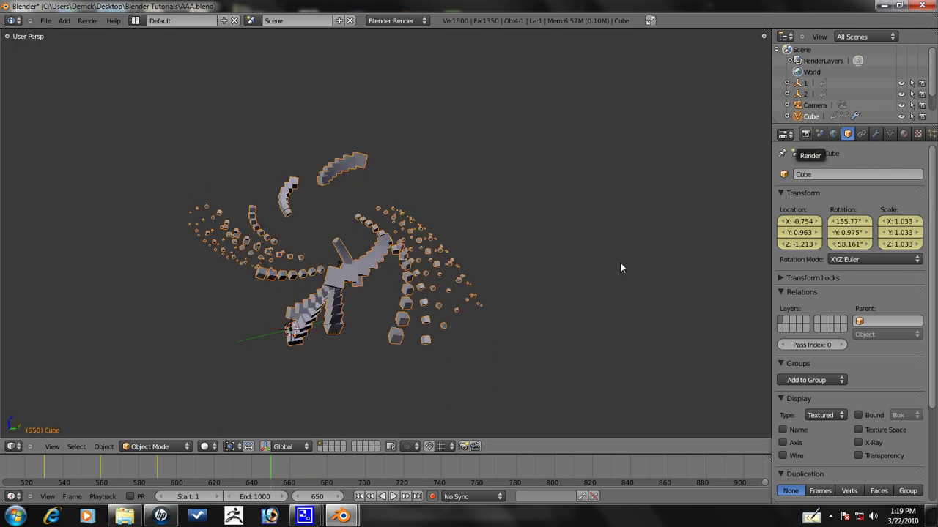
Keyframe the cube and both empties at frame 650 with all objects selected, and advance the timeline to frame 700.
key(i)
click(567, 259)
key(a)
key(a)
key(i)
click(429, 259)
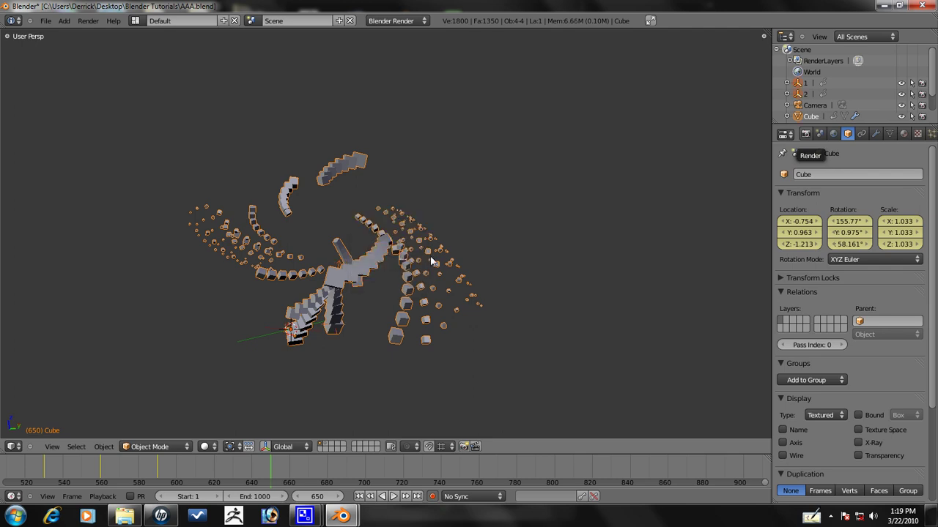
key(Up)
At frame 700, rotate the empty named 2 freehand to scatter the cubes and insert a LocRotScale keyframe for it.
key(r)
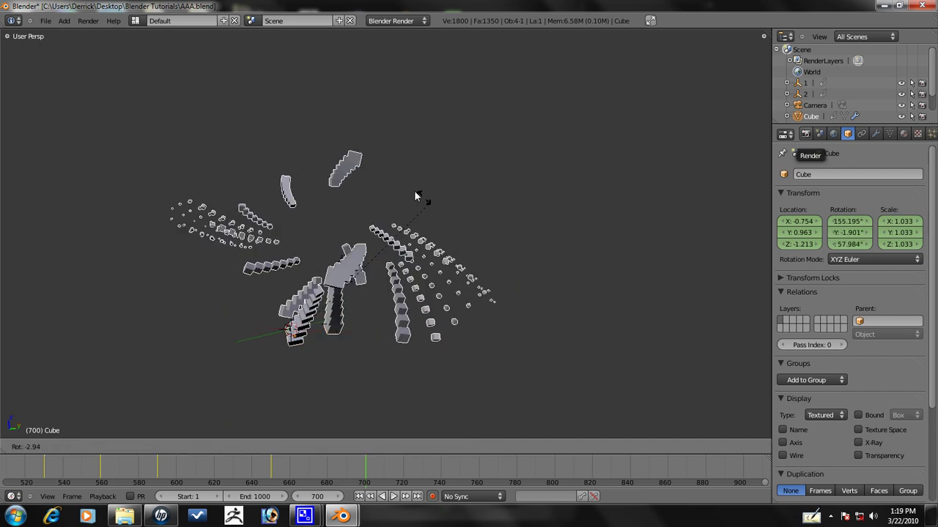
right_click(338, 219)
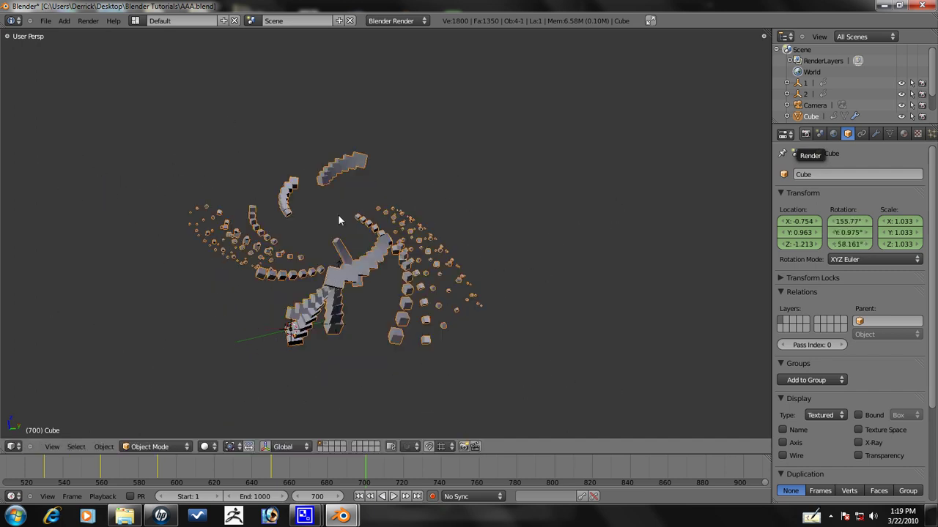
click(806, 94)
key(r)
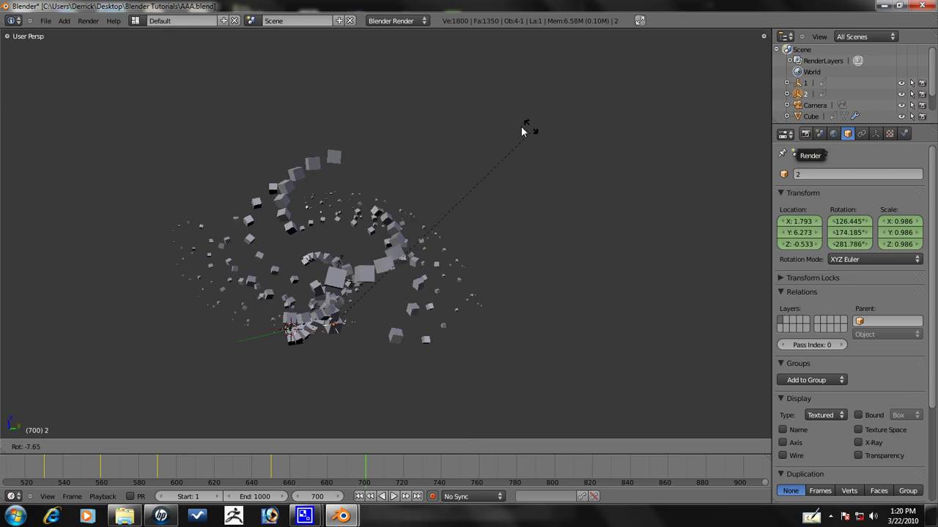
click(399, 151)
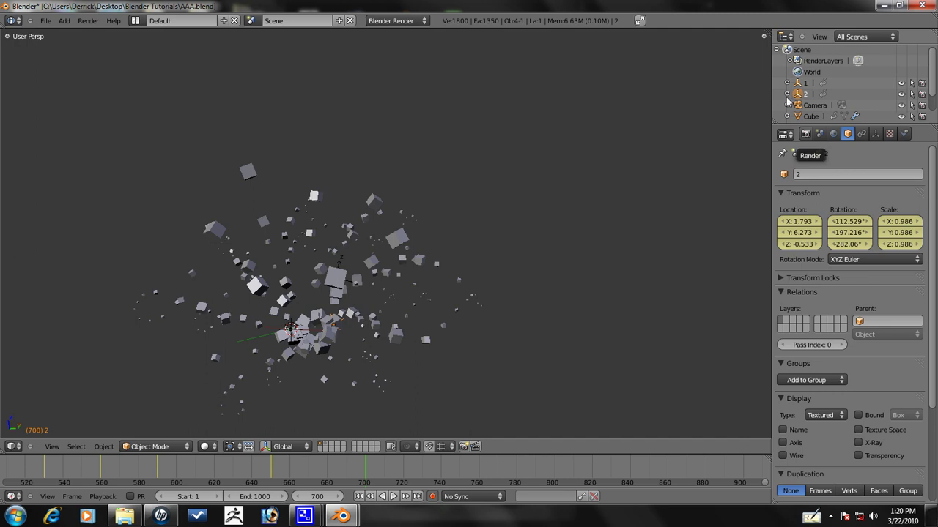
key(i)
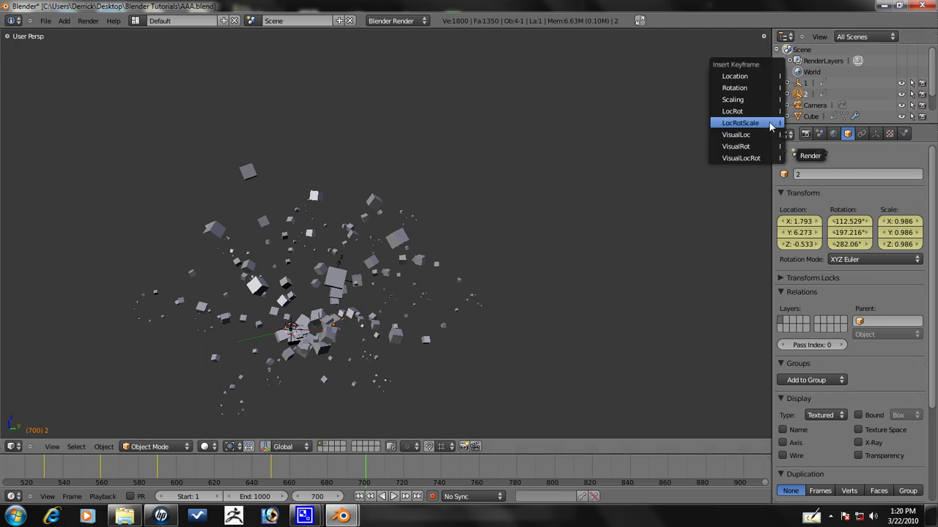
click(740, 123)
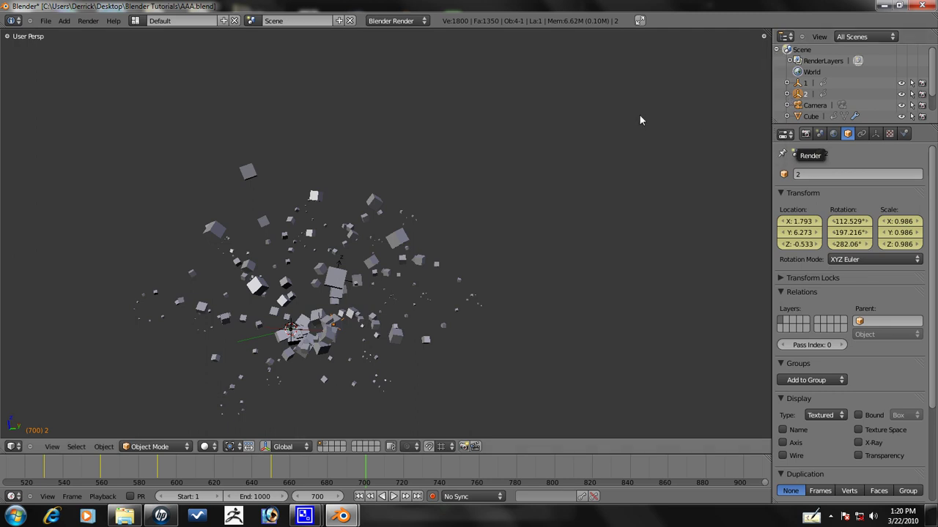
Rotate the empty named 1 freehand at frame 700 to pull the scattered cubes into a denser cluster.
right_click(352, 268)
key(r)
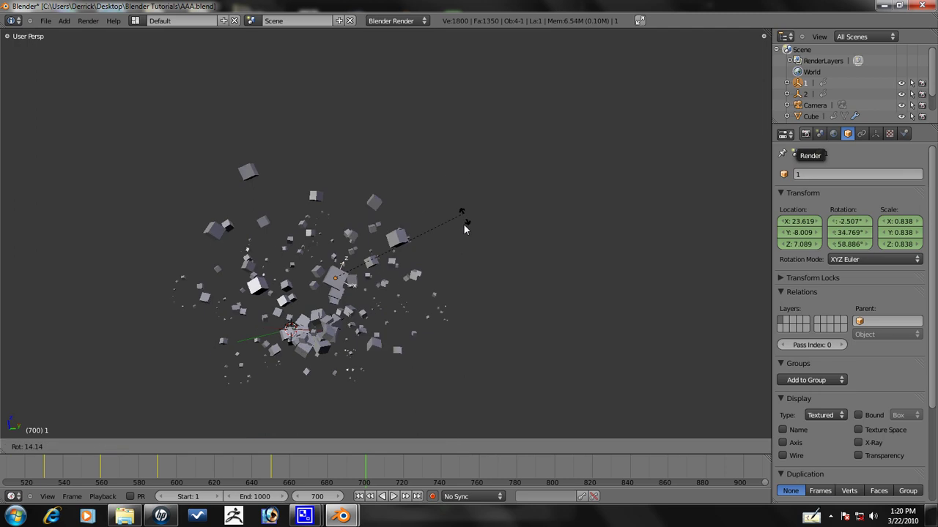
click(413, 317)
Scale the empty named 1 up to about 0.957 and keyframe it at frame 700.
key(s)
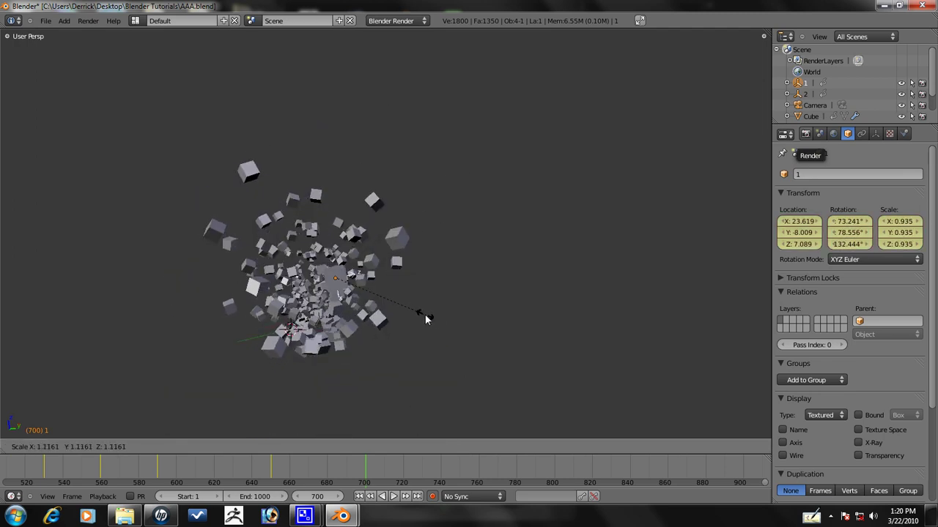
click(427, 313)
key(i)
click(428, 315)
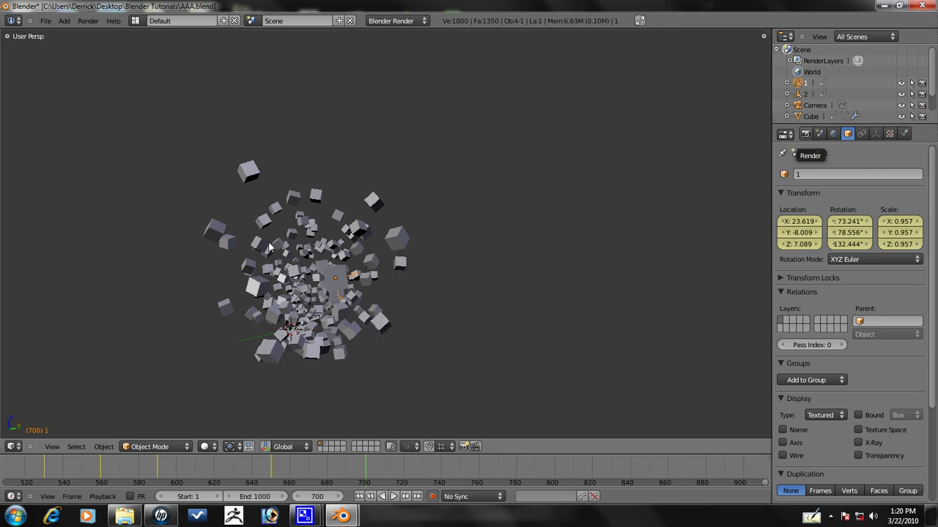
Rotate the empty named 1 freehand at frame 700 to spread the cubes, and slightly adjust and keyframe the cube's pose.
middle_drag(302, 228, 511, 157)
key(r)
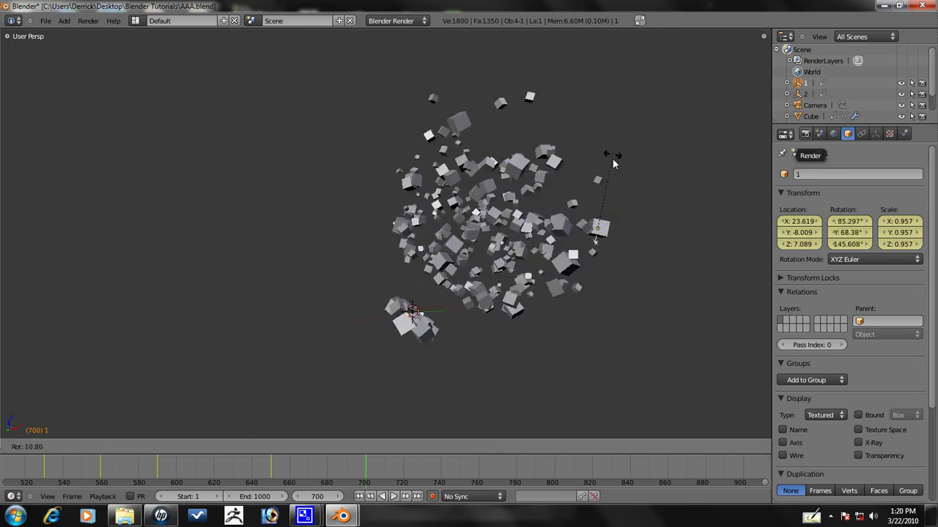
click(564, 183)
key(g)
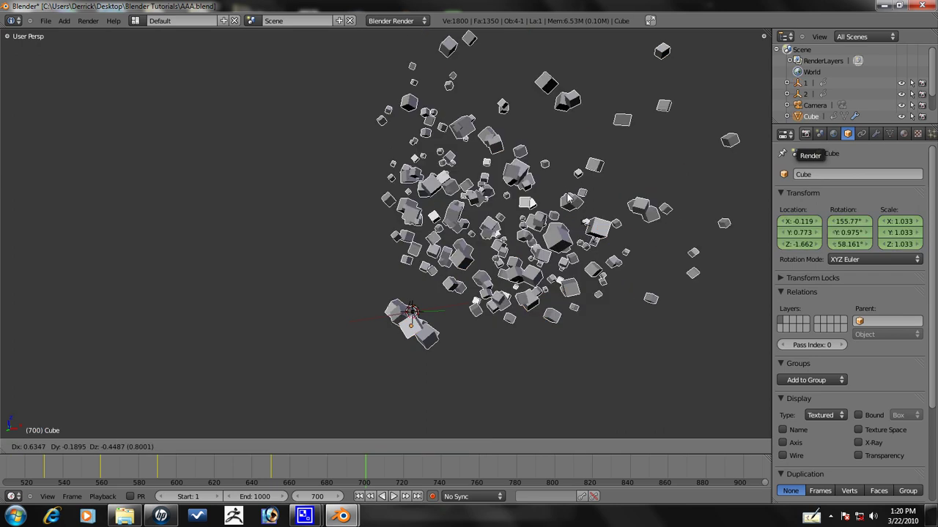
click(511, 251)
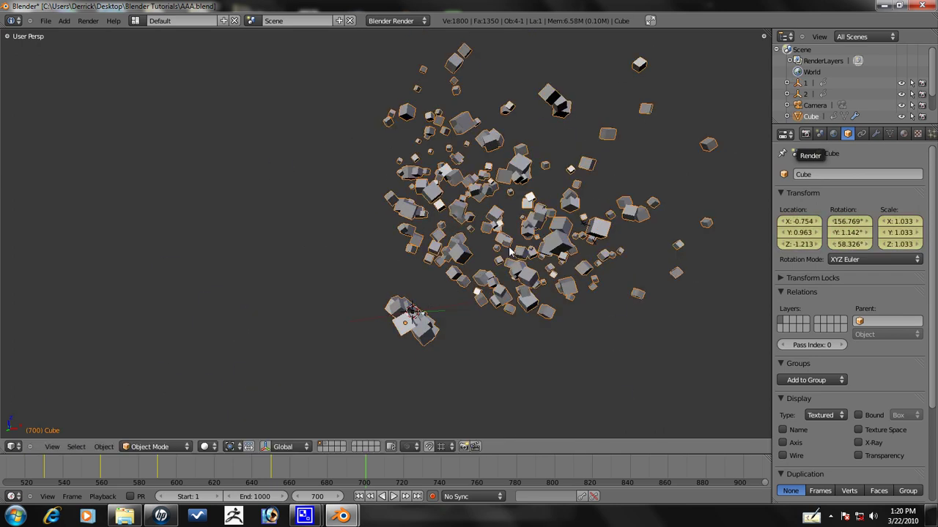
Delete the lamp near the world origin from the scene.
right_click(415, 312)
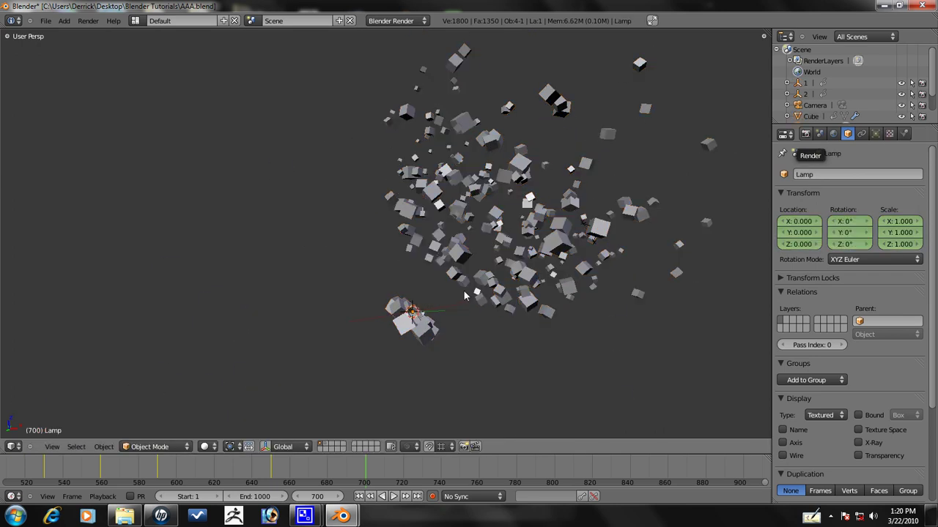
middle_drag(564, 238, 403, 273)
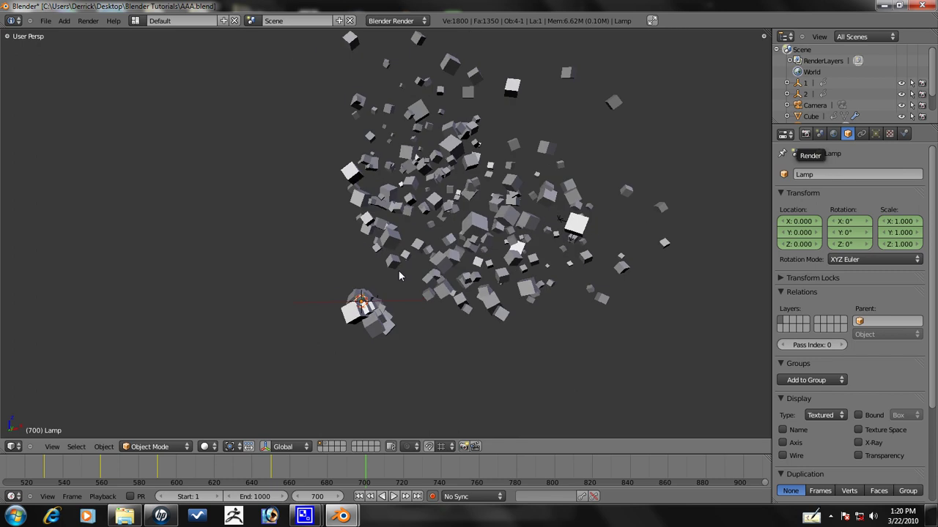
key(x)
click(377, 272)
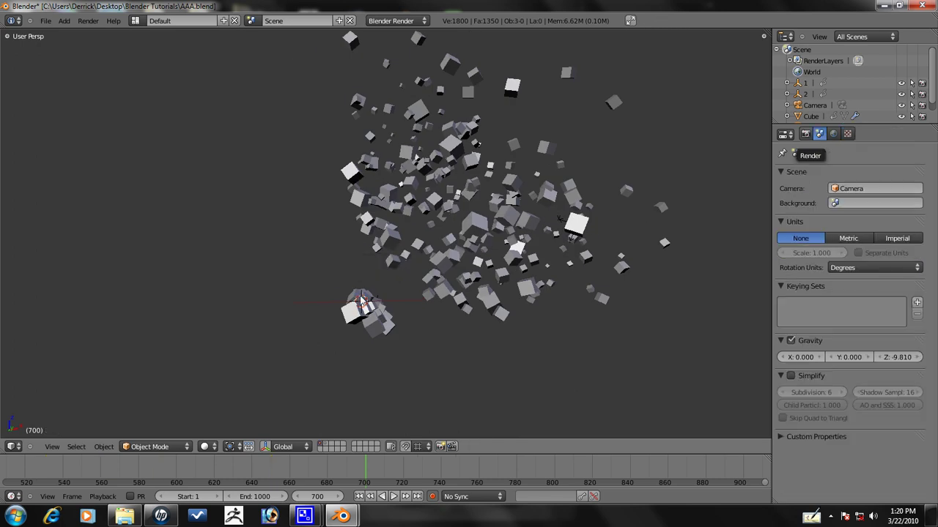
click(805, 82)
key(r)
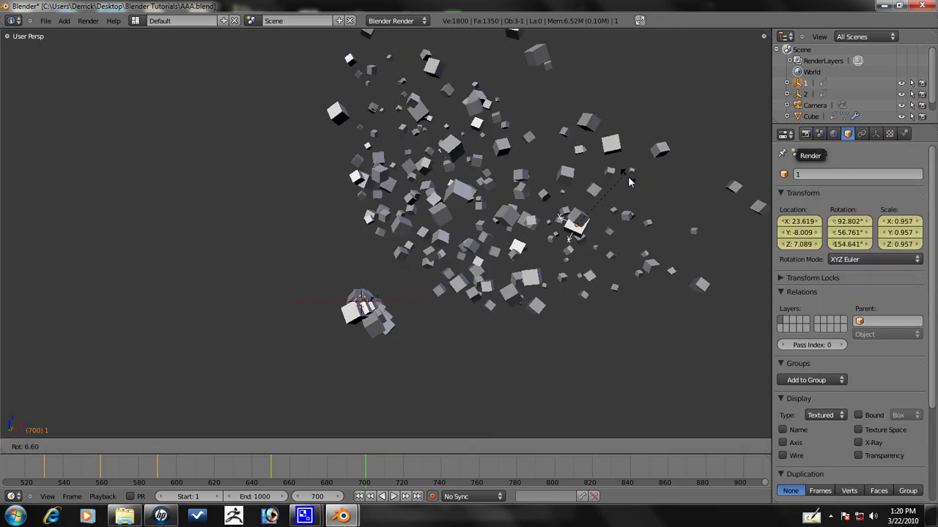
right_click(632, 176)
Rotate the empty named 2 freehand at frame 700, finishing with a trackball rotation, to rearrange the scattered cubes.
click(805, 94)
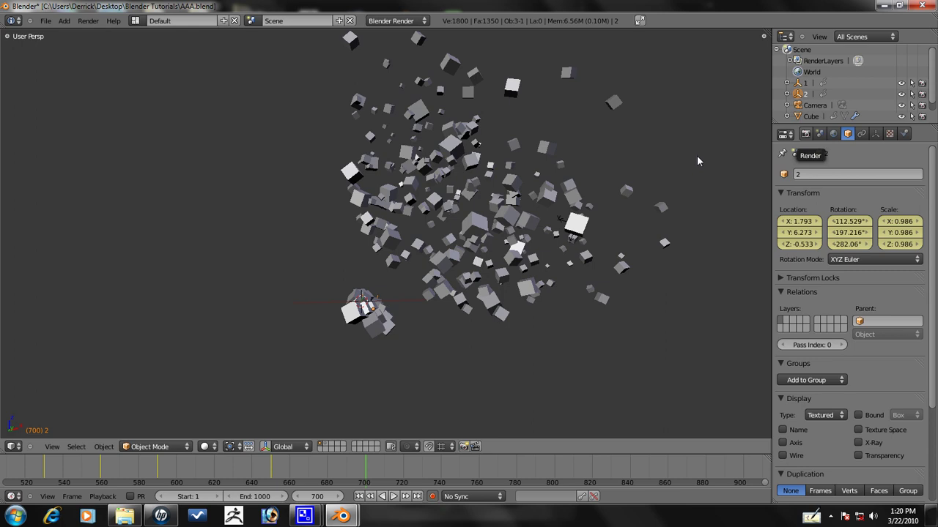
key(r)
click(700, 206)
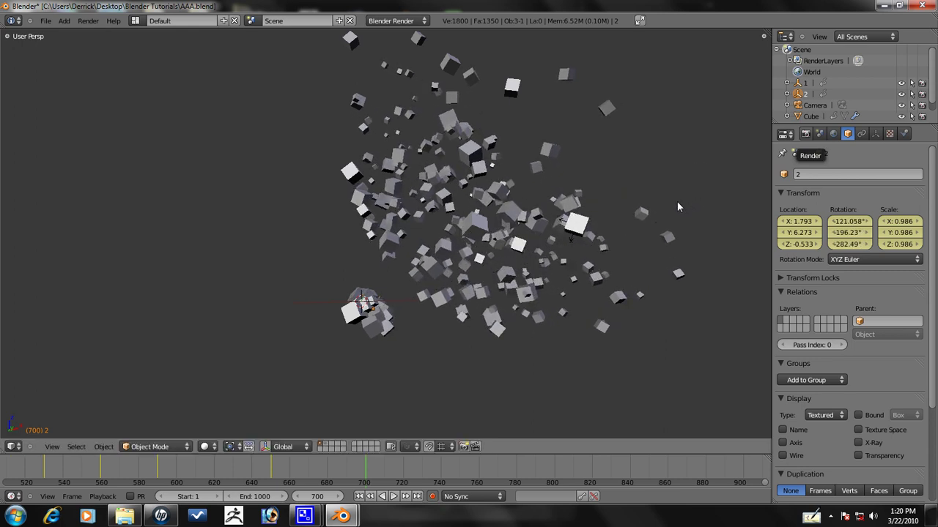
key(r)
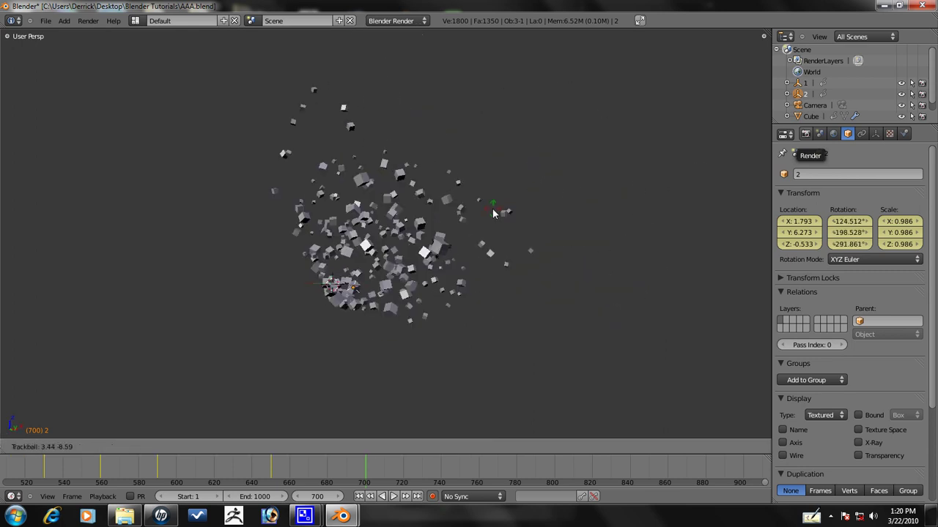
click(493, 211)
Select all objects and insert a LocRotScale keyframe for them at frame 700.
key(a)
key(i)
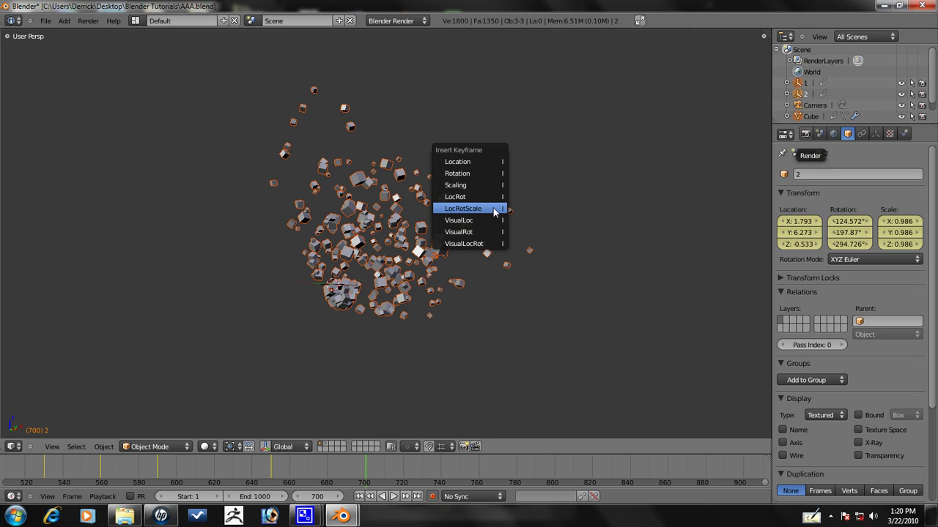
click(483, 210)
Set the animation's end frame to 850 and advance the timeline to frame 750.
middle_drag(111, 475, 196, 468)
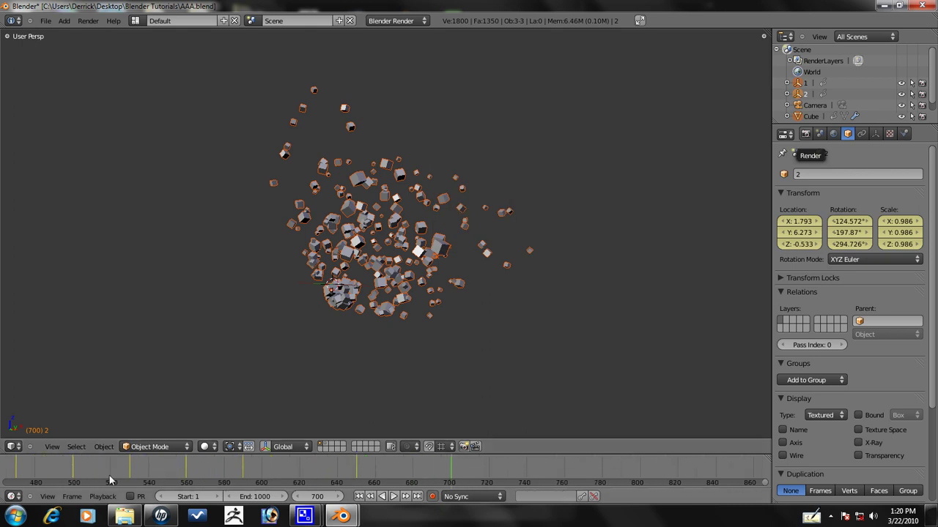
mouse_move(78, 469)
mouse_down()
mouse_move(362, 476)
mouse_move(397, 493)
mouse_move(456, 497)
mouse_up()
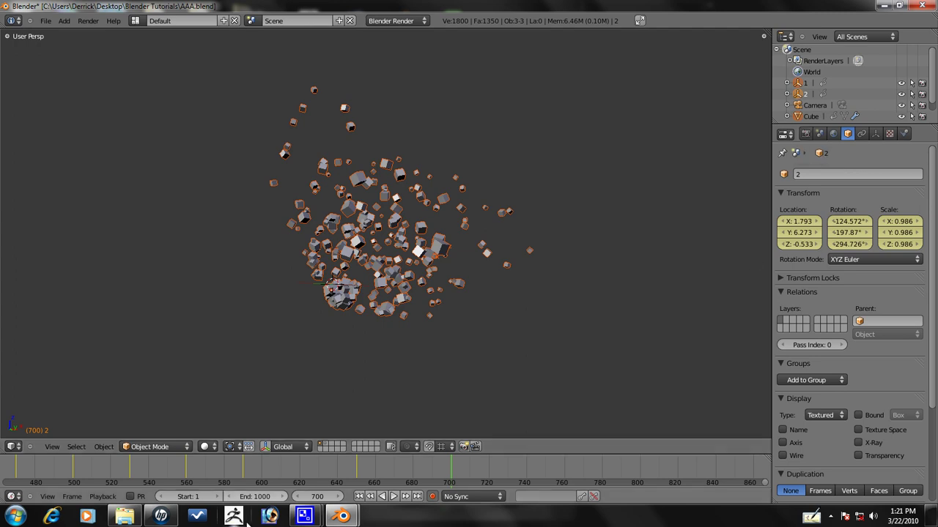
click(257, 498)
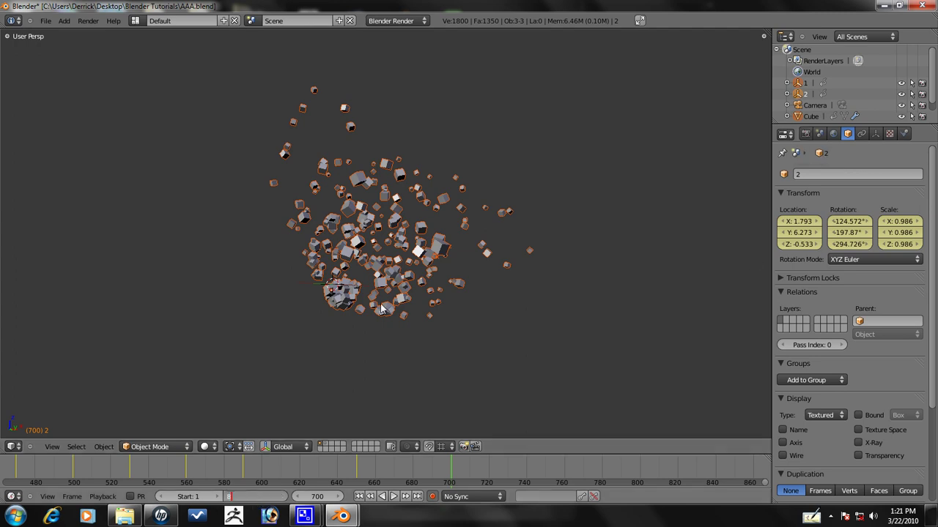
key(Return)
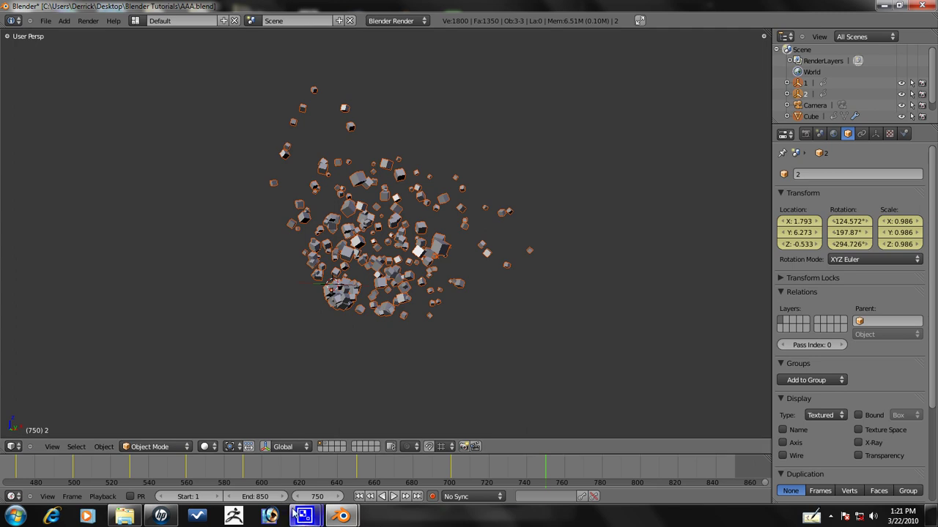
click(247, 461)
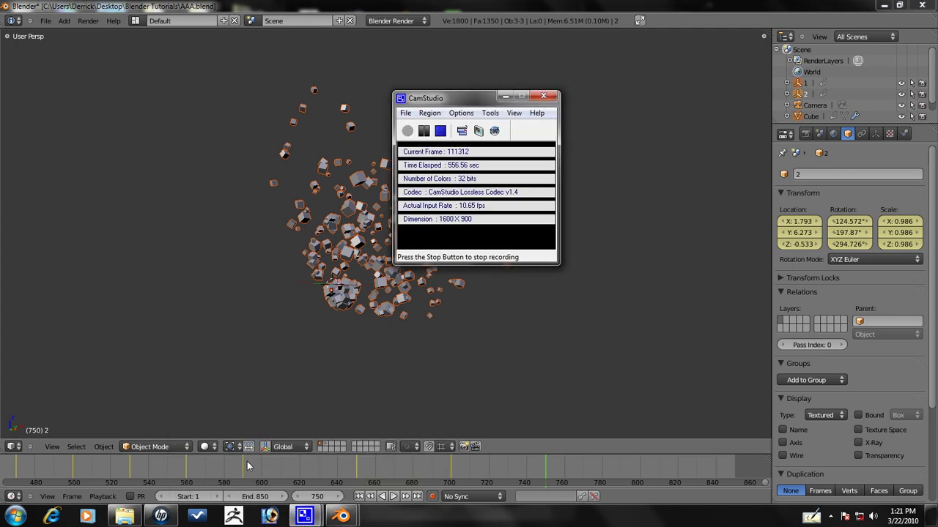
click(315, 33)
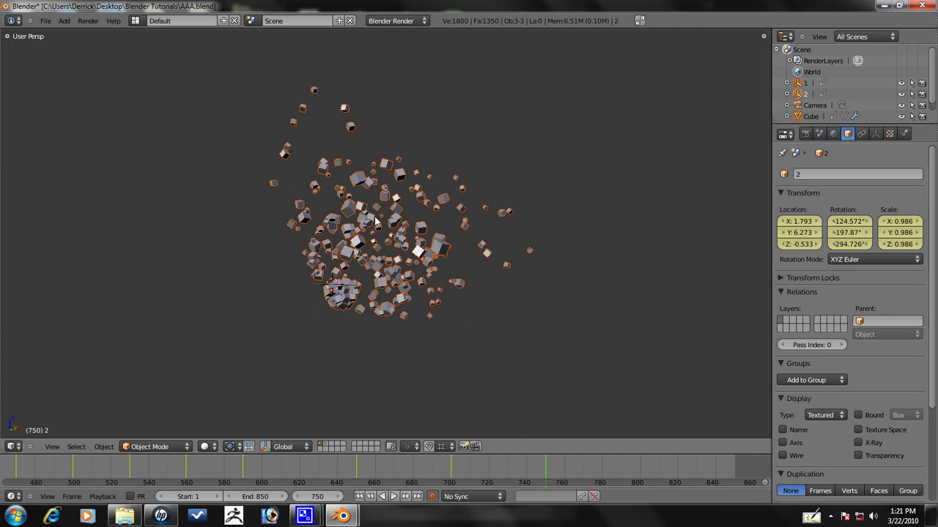